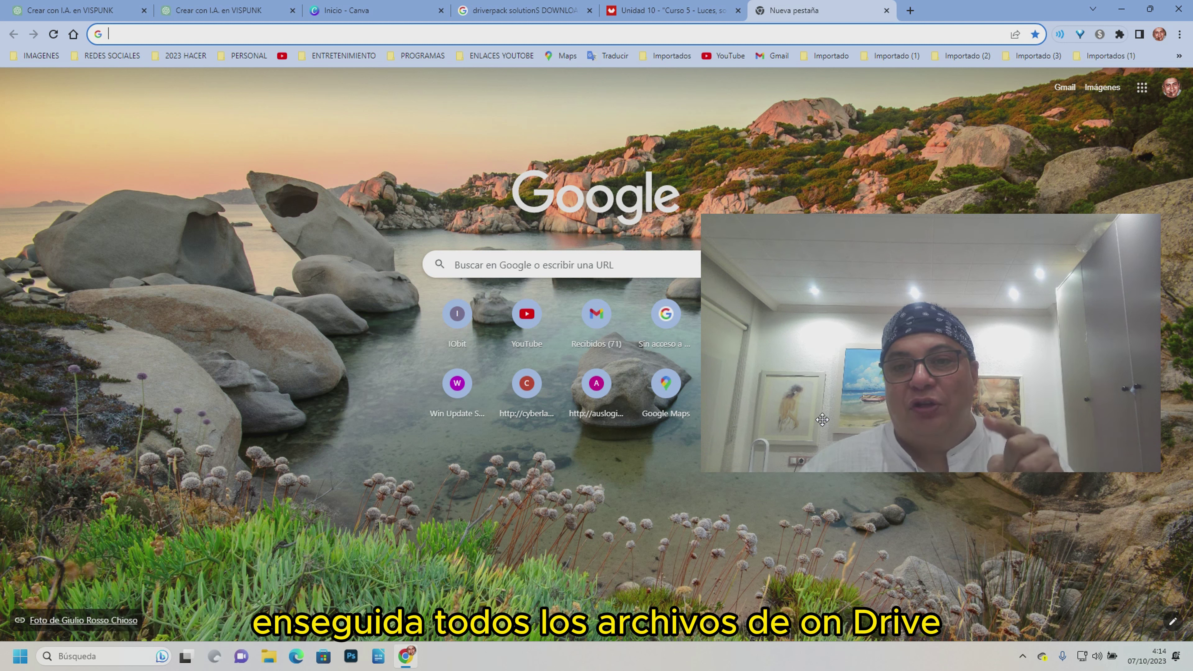
- Launch Google Drive's My Drive page from the Google apps grid on the new tab page
drag(825, 471, 1041, 160)
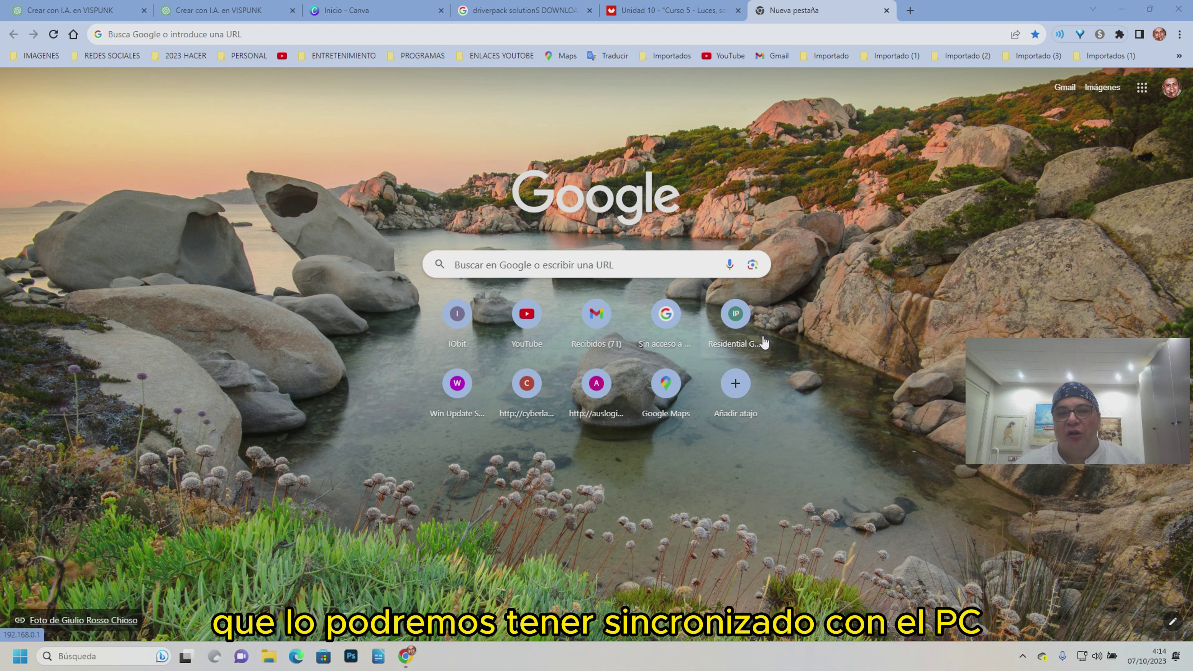
click(1144, 92)
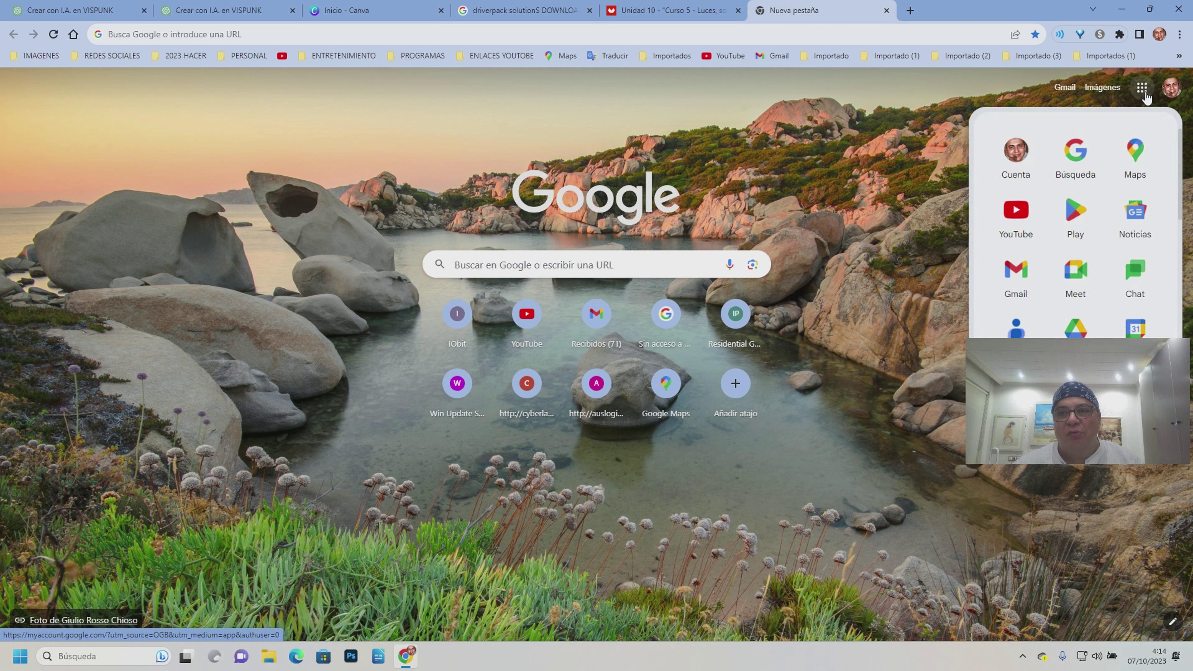
scroll(1069, 226, down, 2)
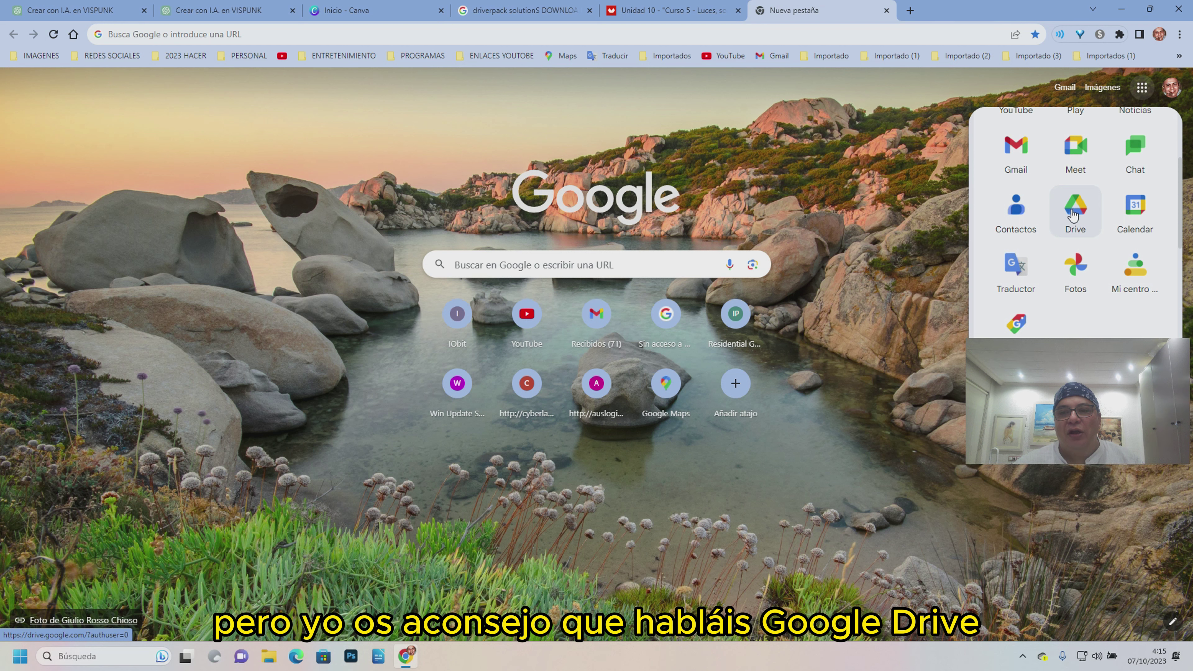
click(1072, 215)
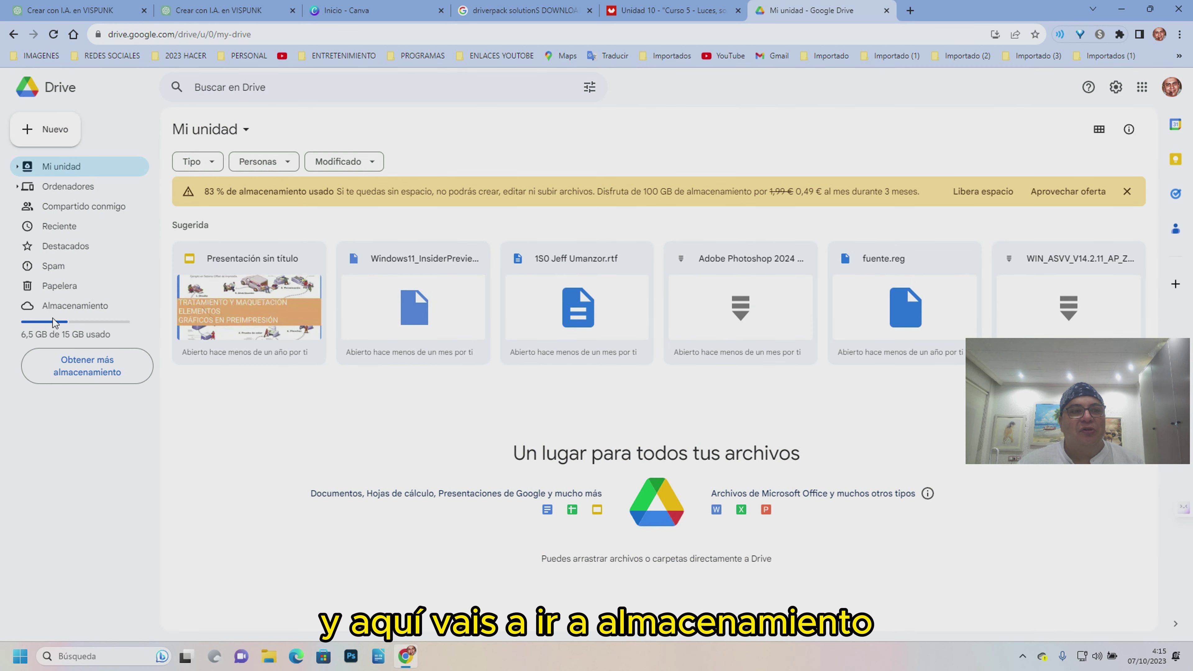
- Check Drive's Almacenamiento page, then open the storage manager via 'Libera espacio'
click(55, 312)
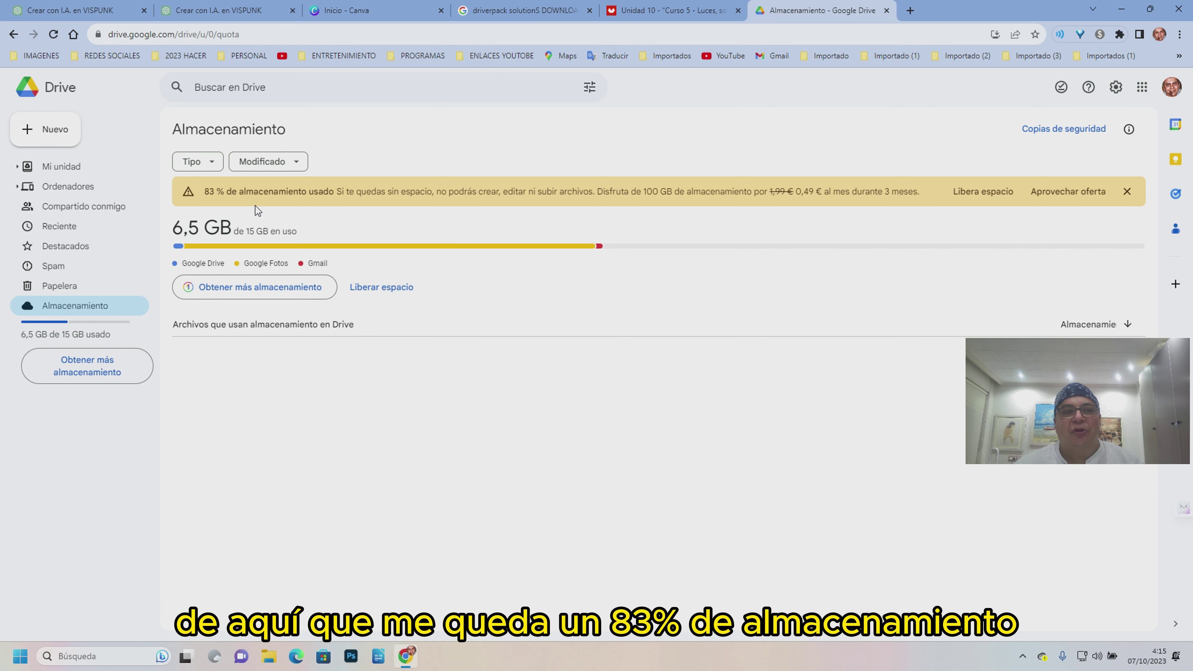
click(980, 197)
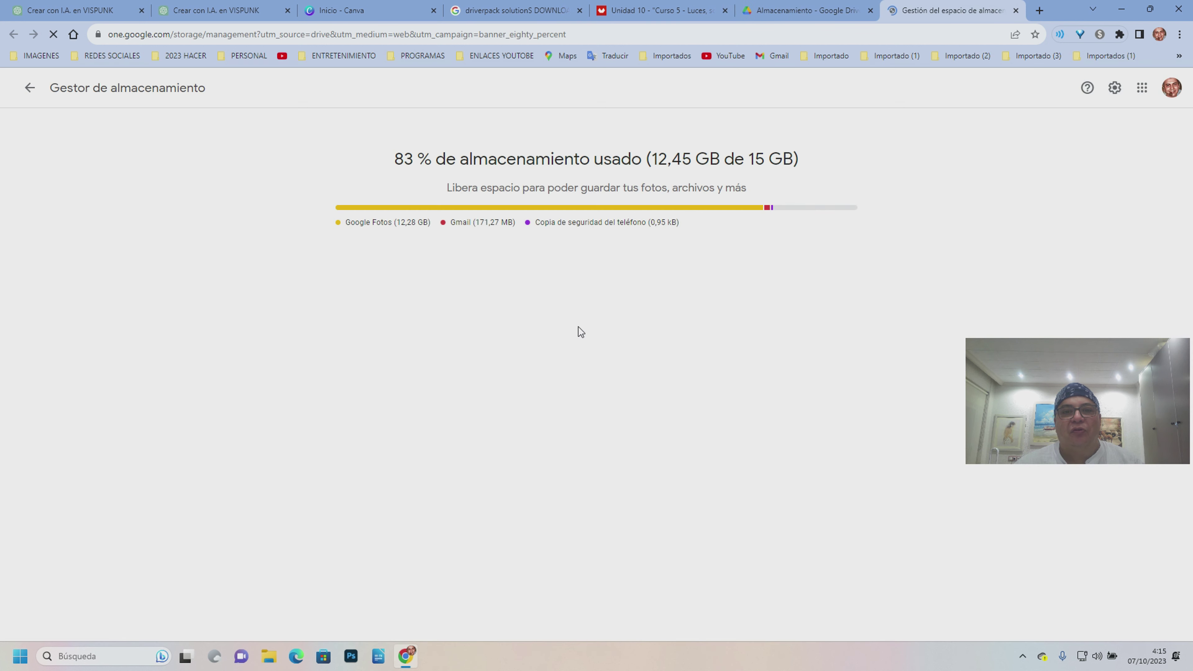
- Open the 'Fotos y vídeos grandes' review list under 'Eliminar elementos sugeridos'
scroll(659, 390, down, 1)
scroll(660, 390, down, 3)
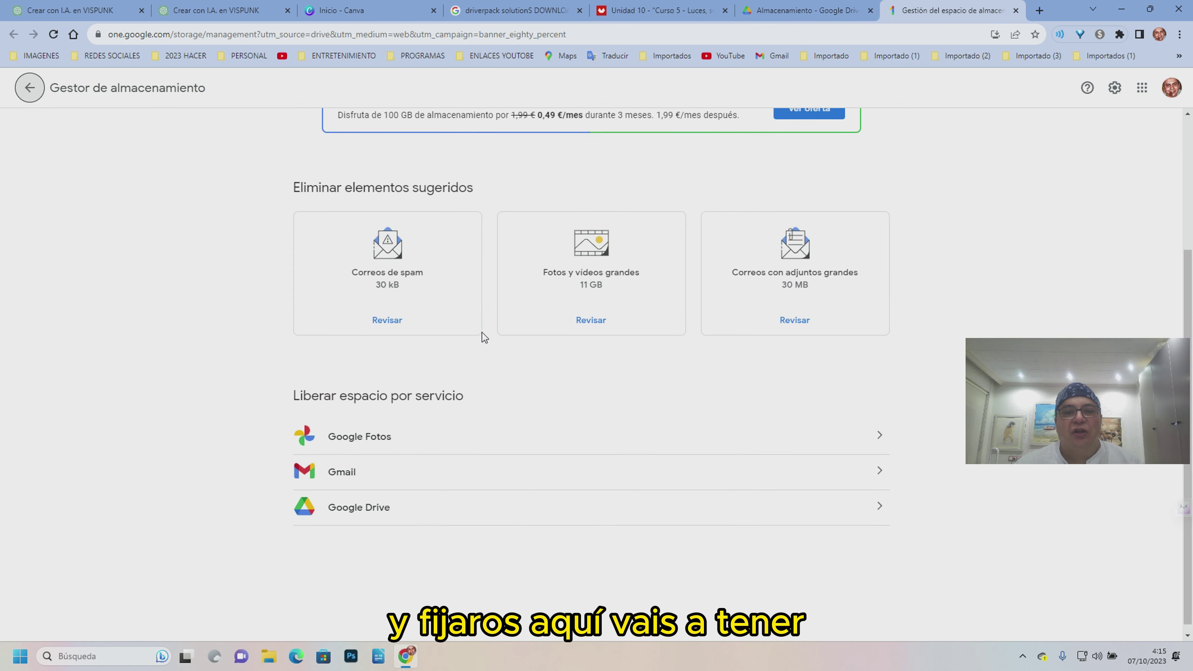
click(596, 318)
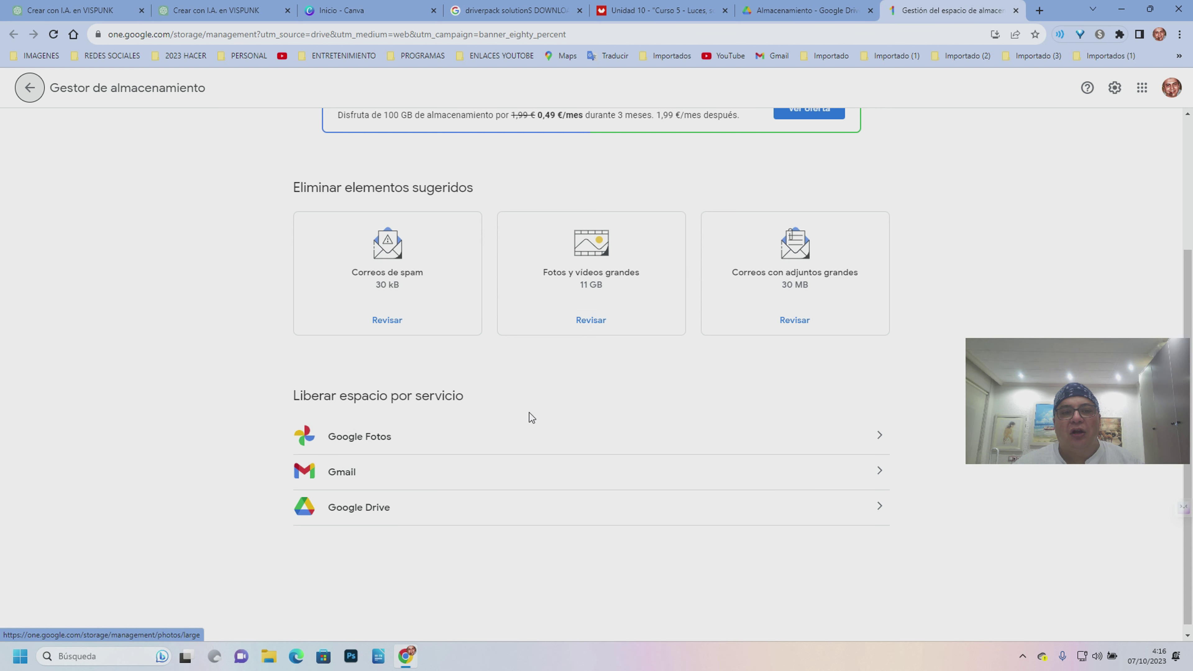
click(510, 445)
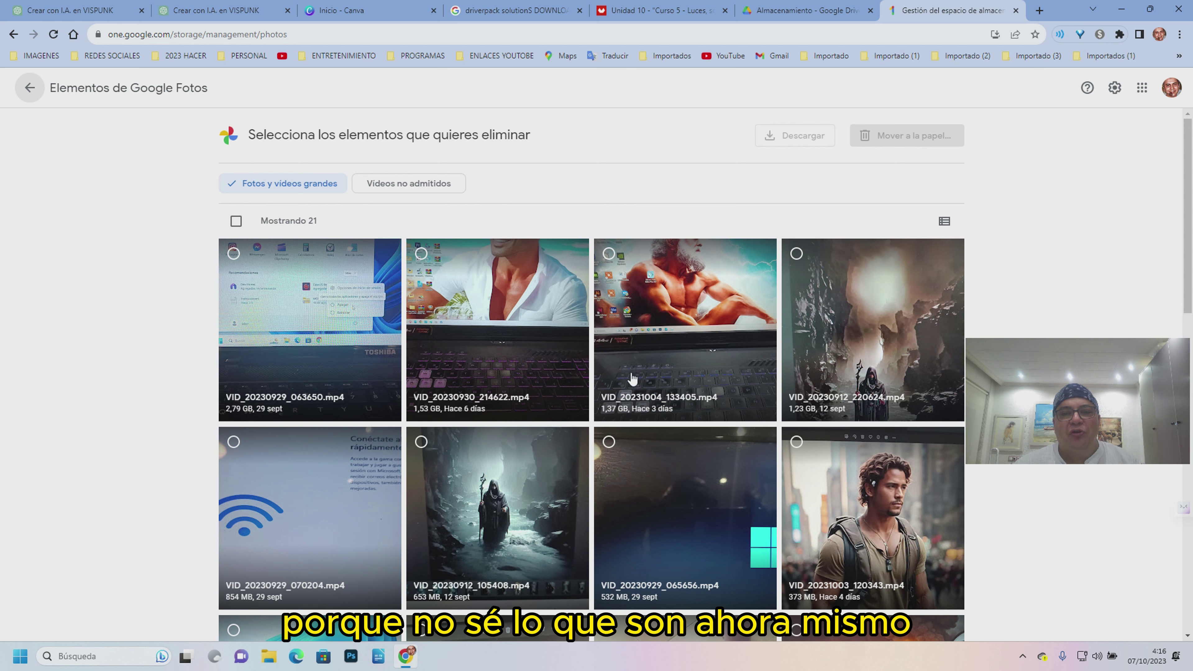
- Select the first eight large videos, from VID_20230912_220624 through the volcano video
scroll(632, 378, down, 2)
scroll(576, 377, up, 2)
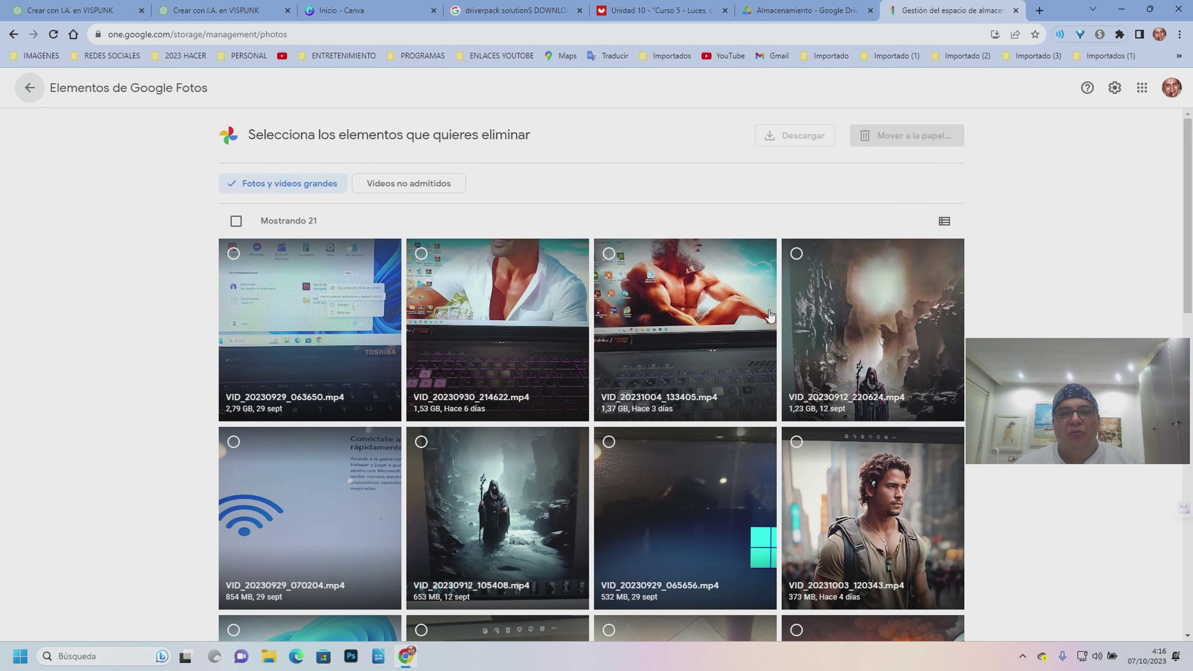
click(796, 256)
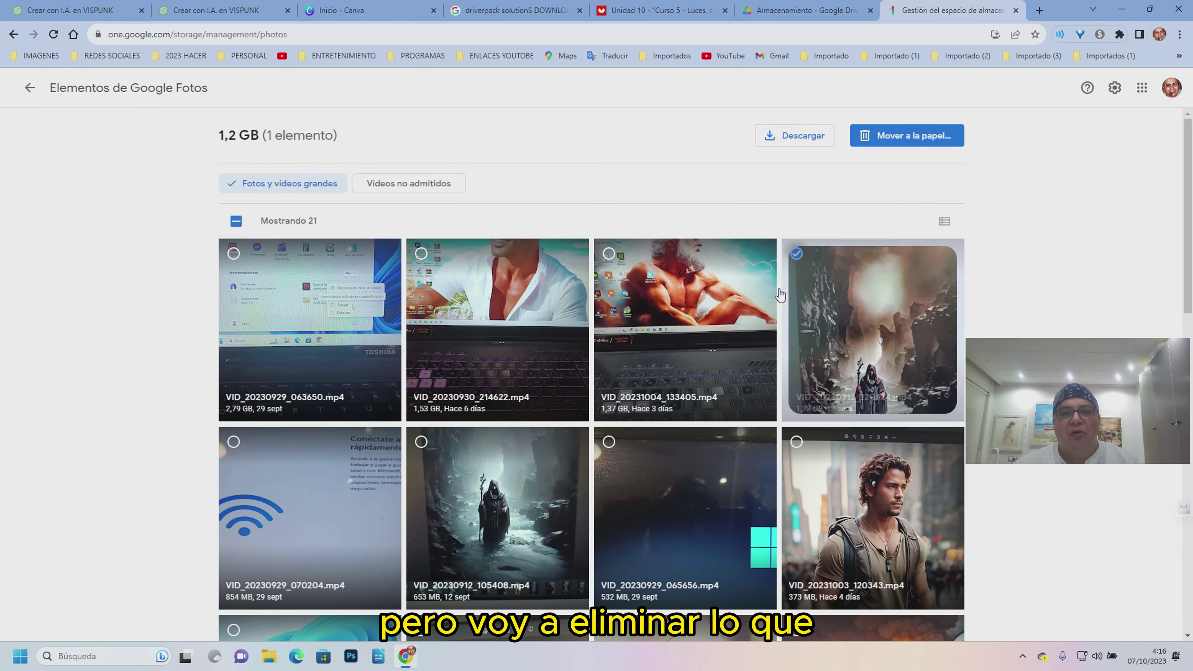
click(235, 449)
click(421, 446)
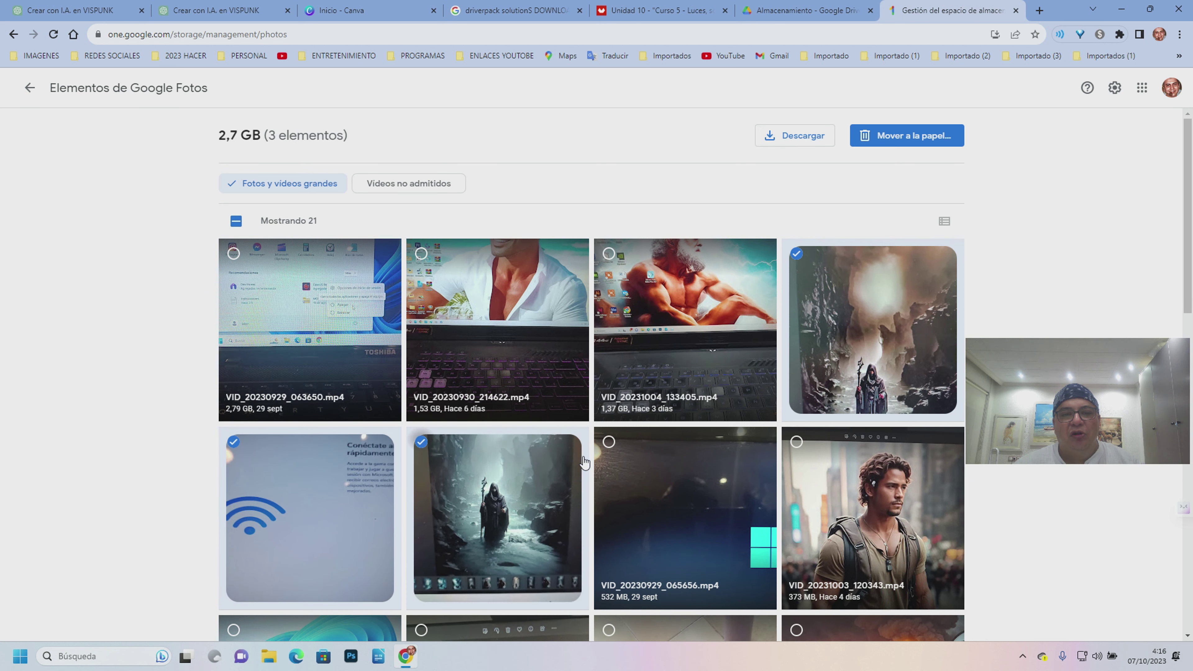
click(608, 444)
click(798, 446)
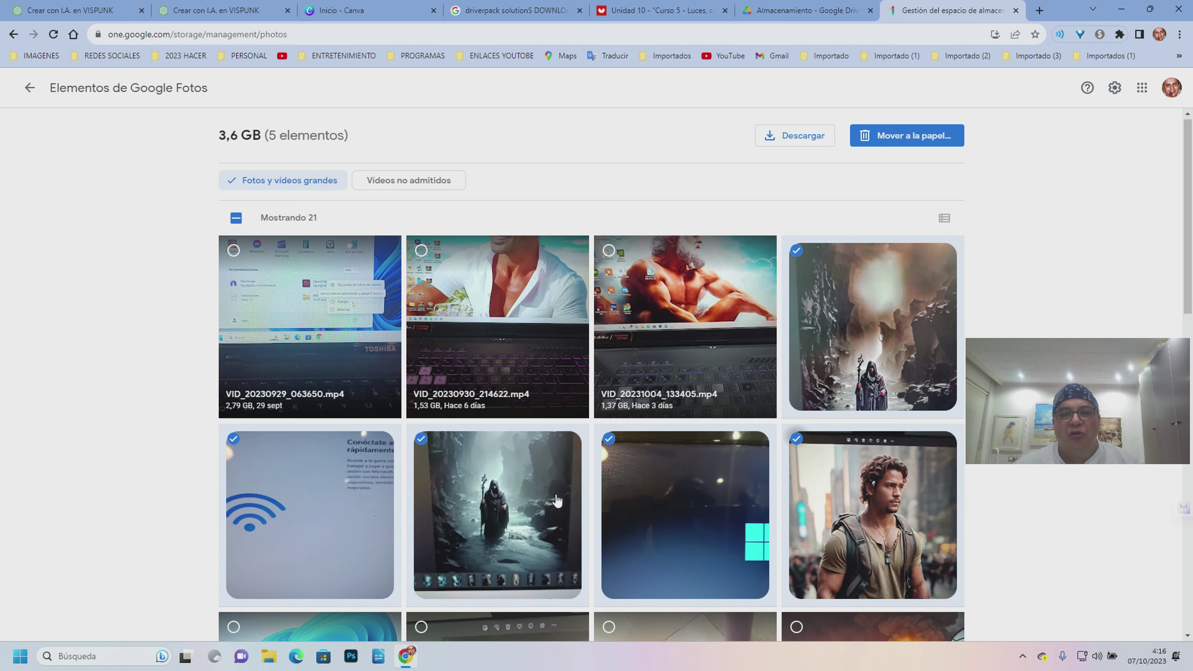
scroll(563, 423, down, 5)
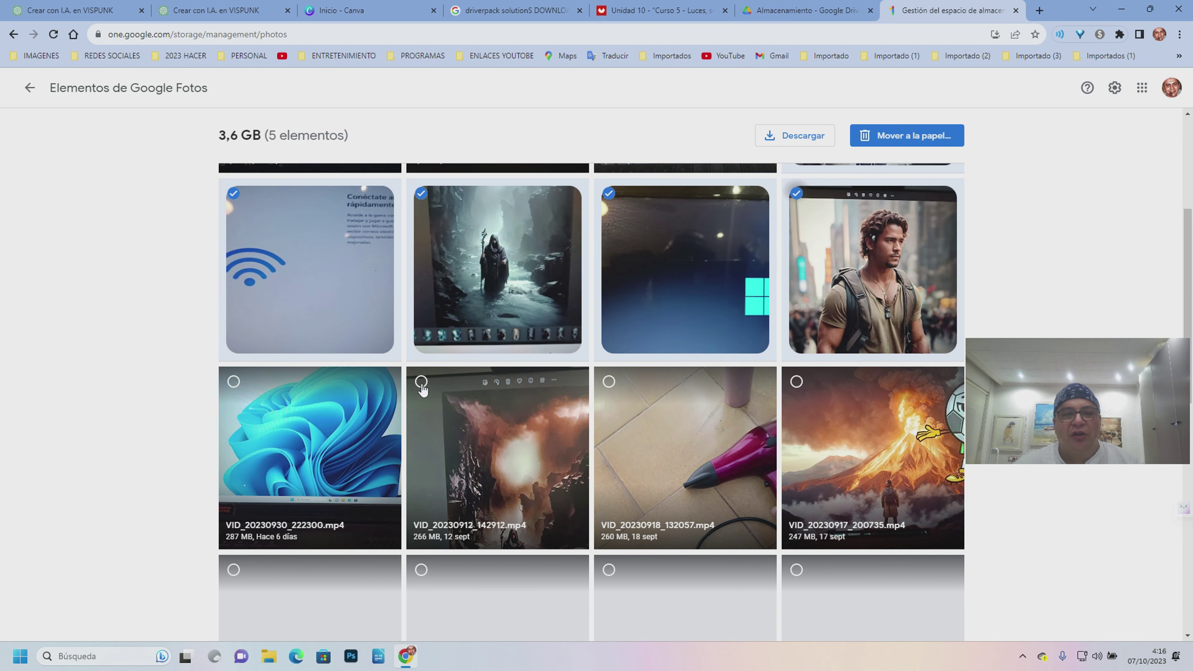
click(421, 381)
click(609, 381)
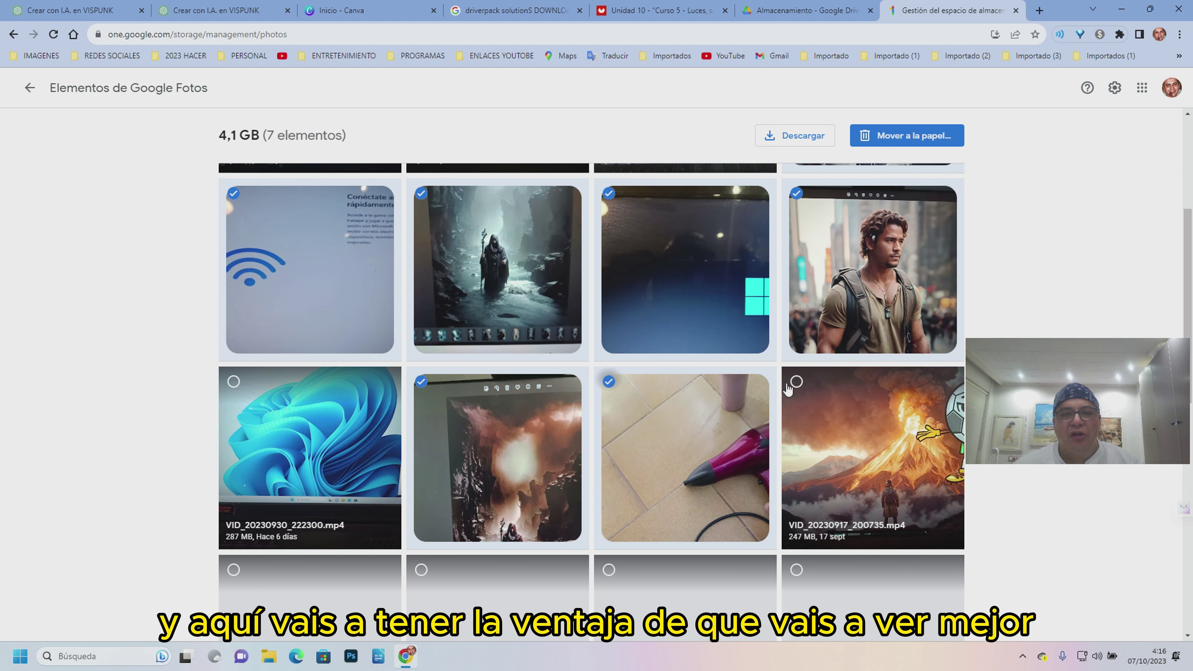
click(796, 381)
- Select seven more videos, bringing the selection to 15 items totalling 5 GB
scroll(453, 500, down, 5)
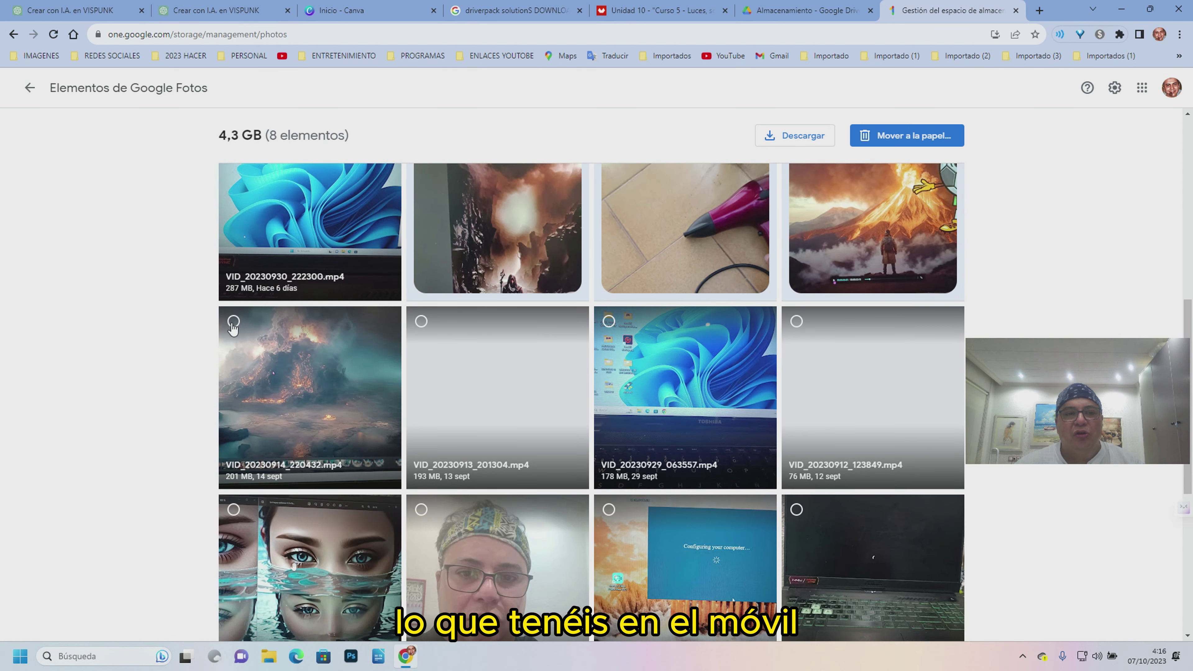
click(234, 322)
click(421, 322)
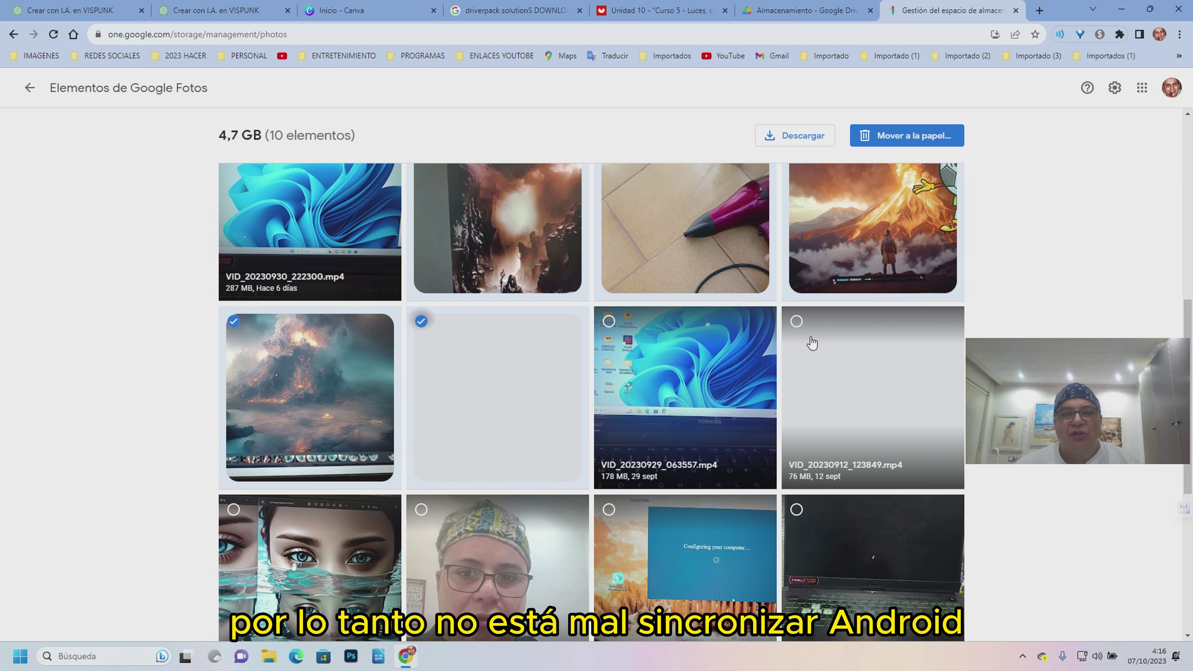
click(796, 322)
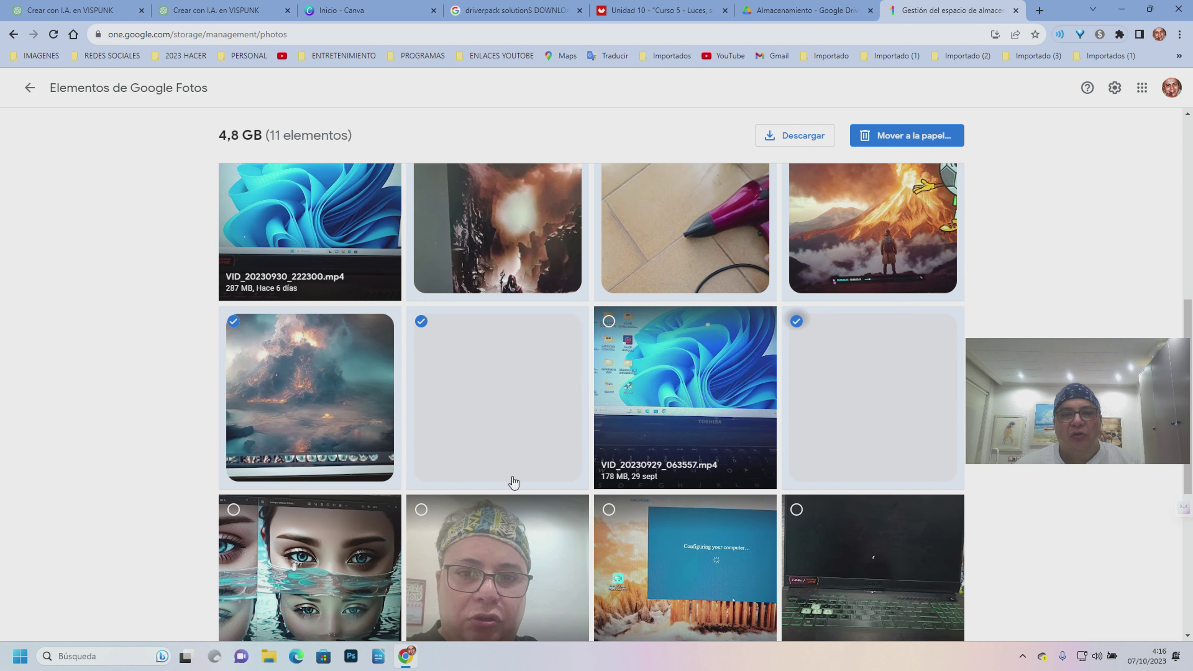
scroll(514, 482, down, 5)
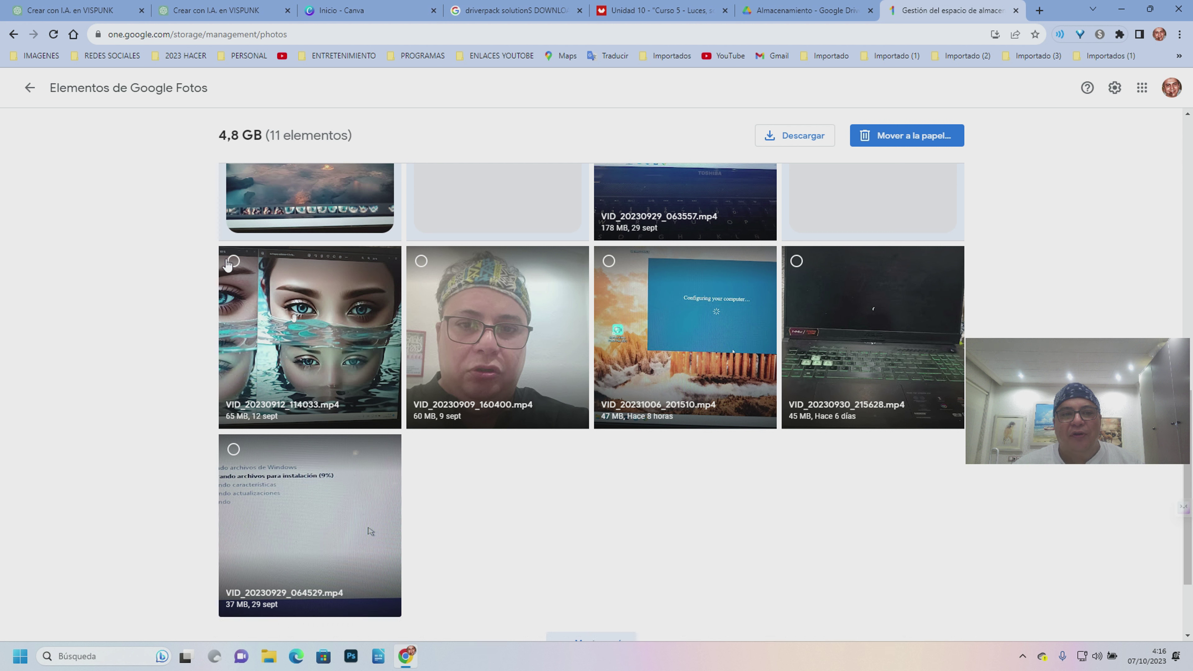
click(233, 261)
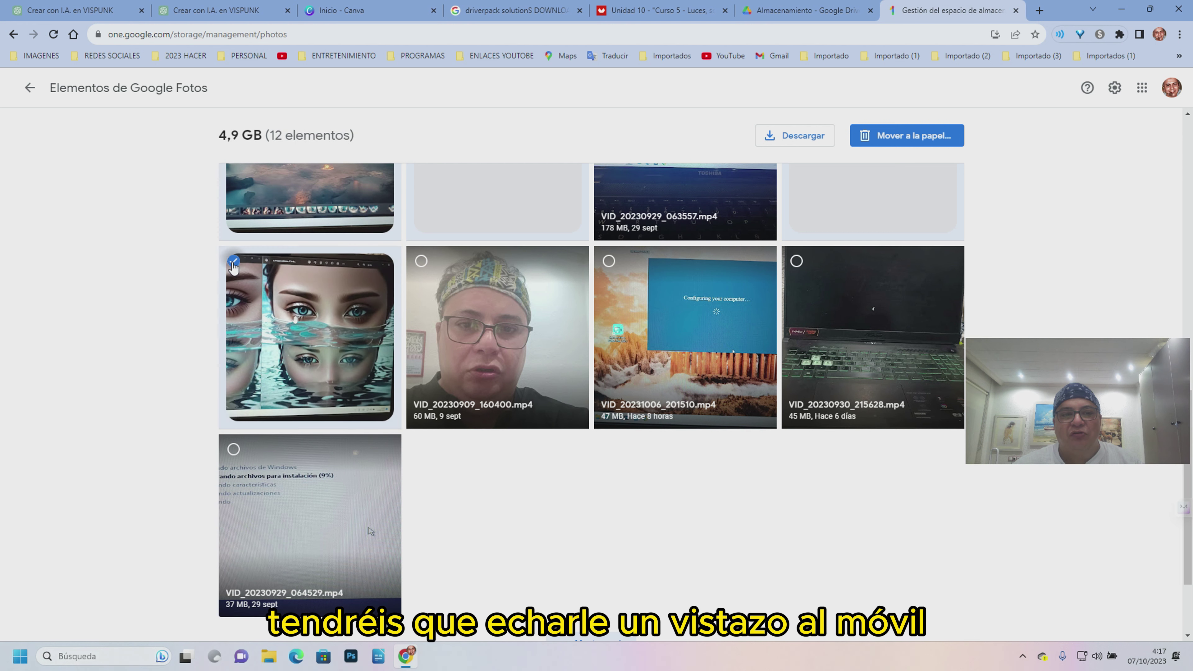
click(421, 262)
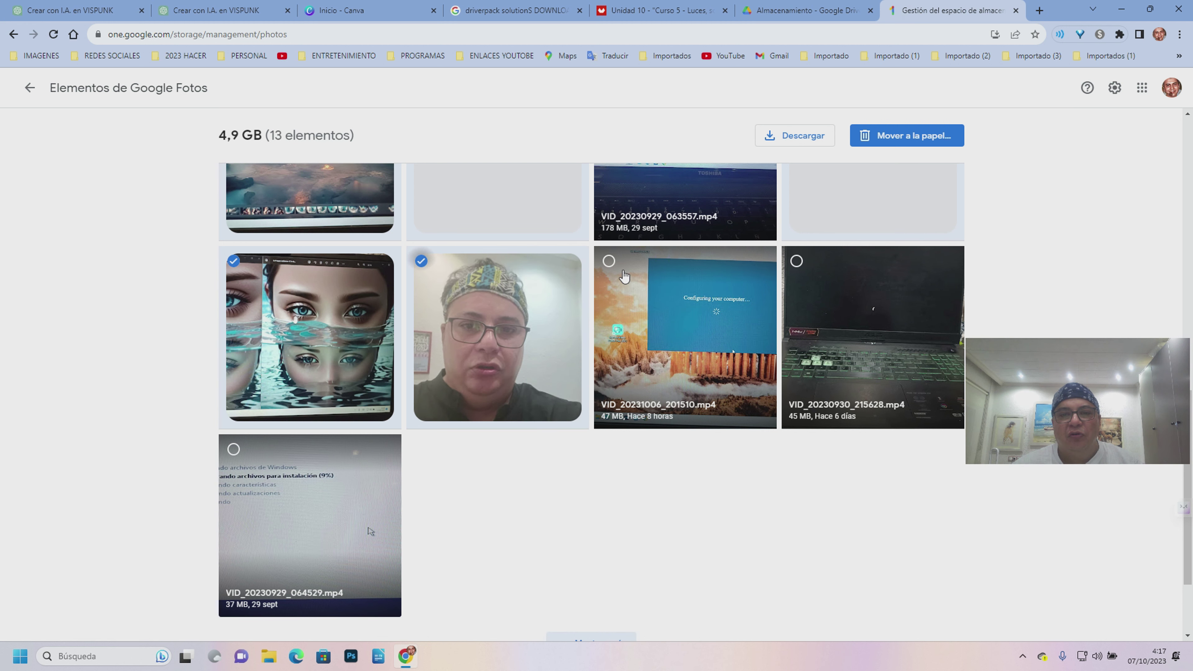
click(609, 262)
click(797, 261)
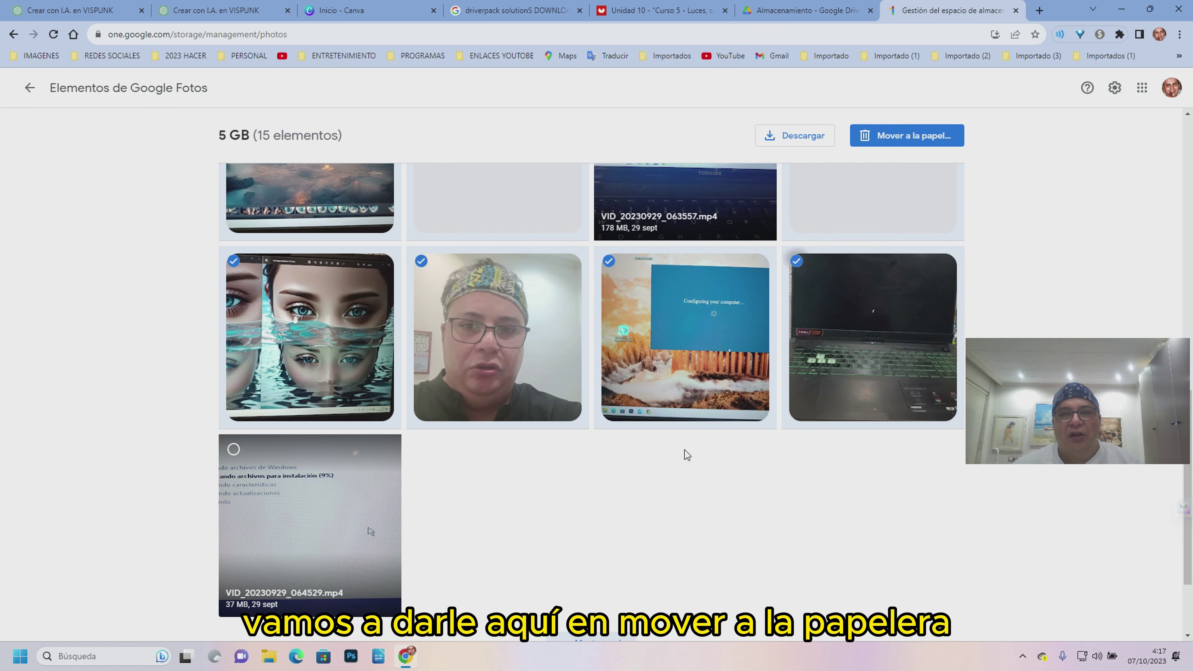
scroll(686, 455, down, 3)
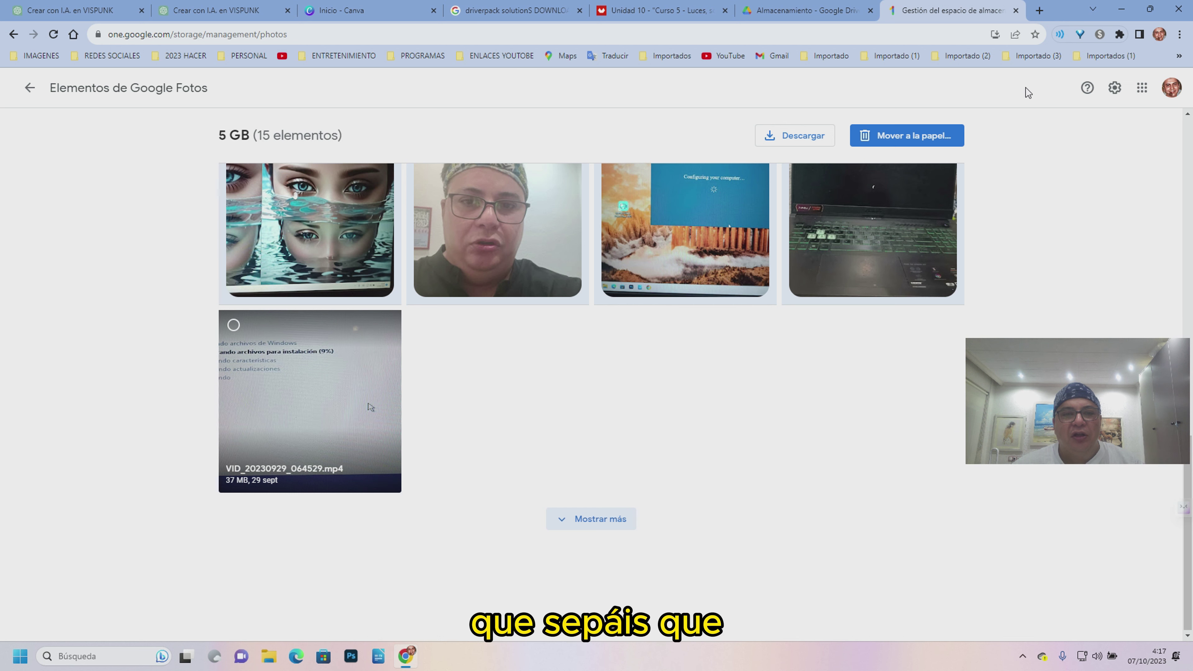
- Move the 15 selected videos to the trash, accepting the 60-day notice, freeing 5 GB
click(938, 141)
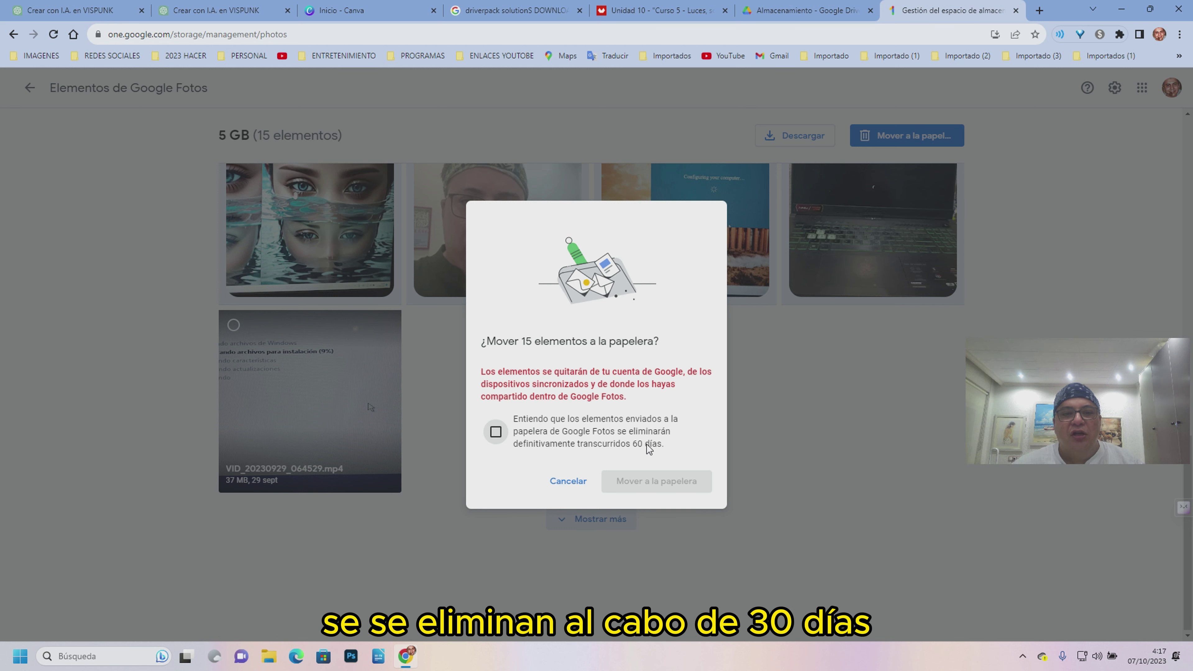
click(506, 437)
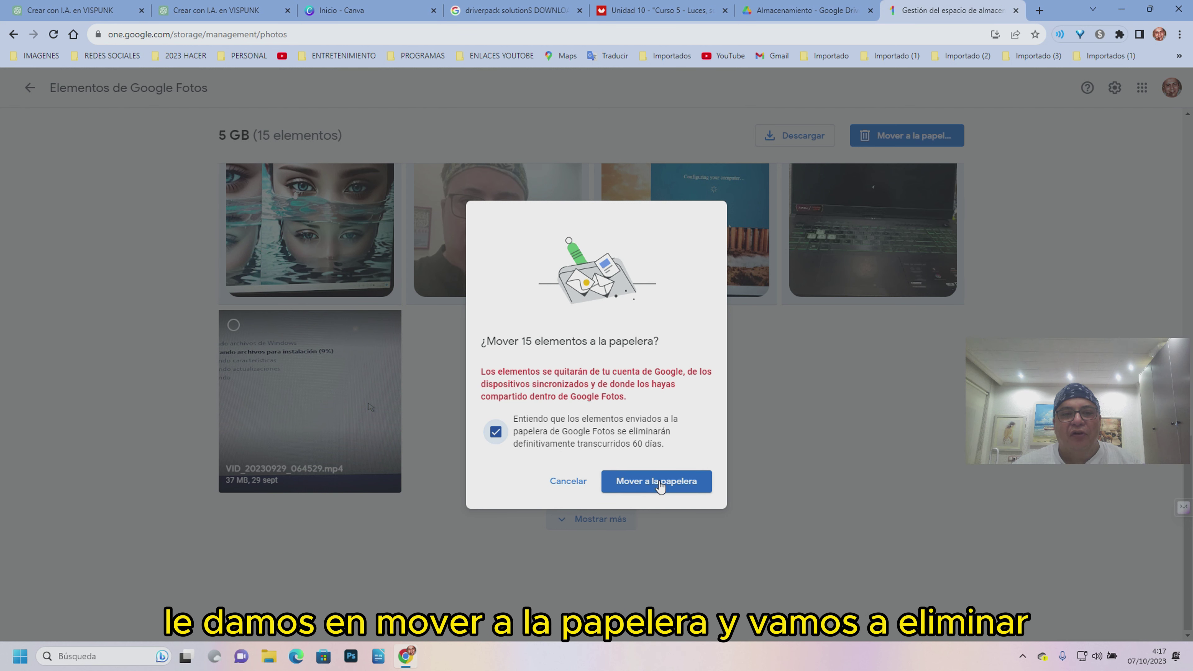
click(621, 488)
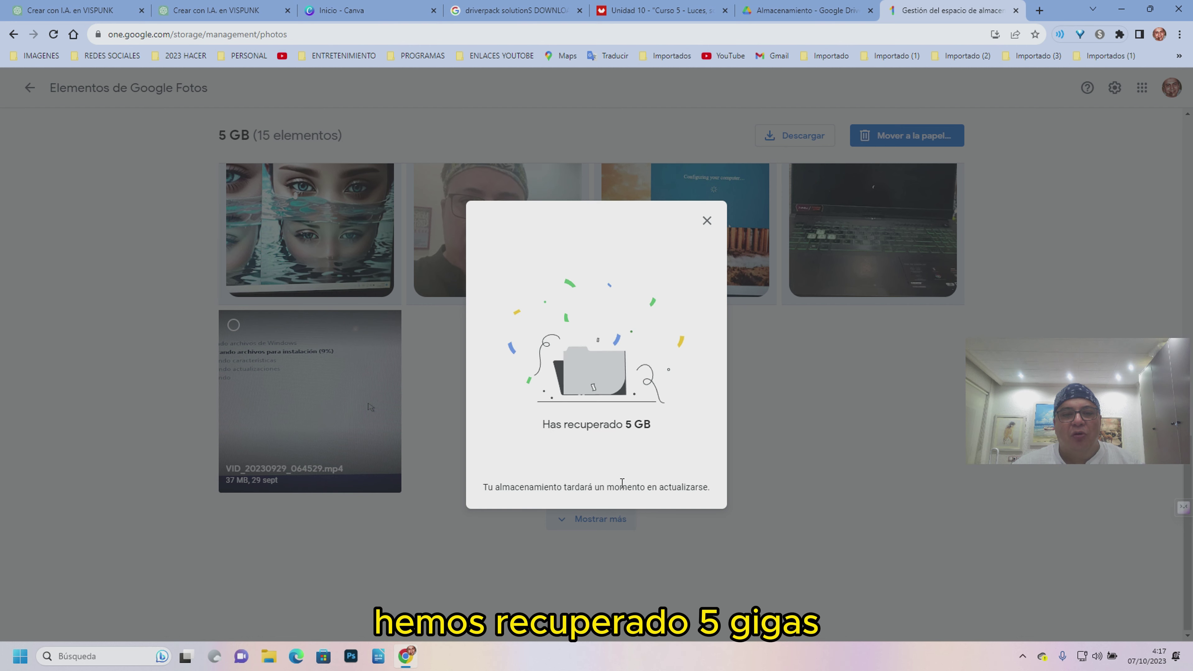
click(705, 221)
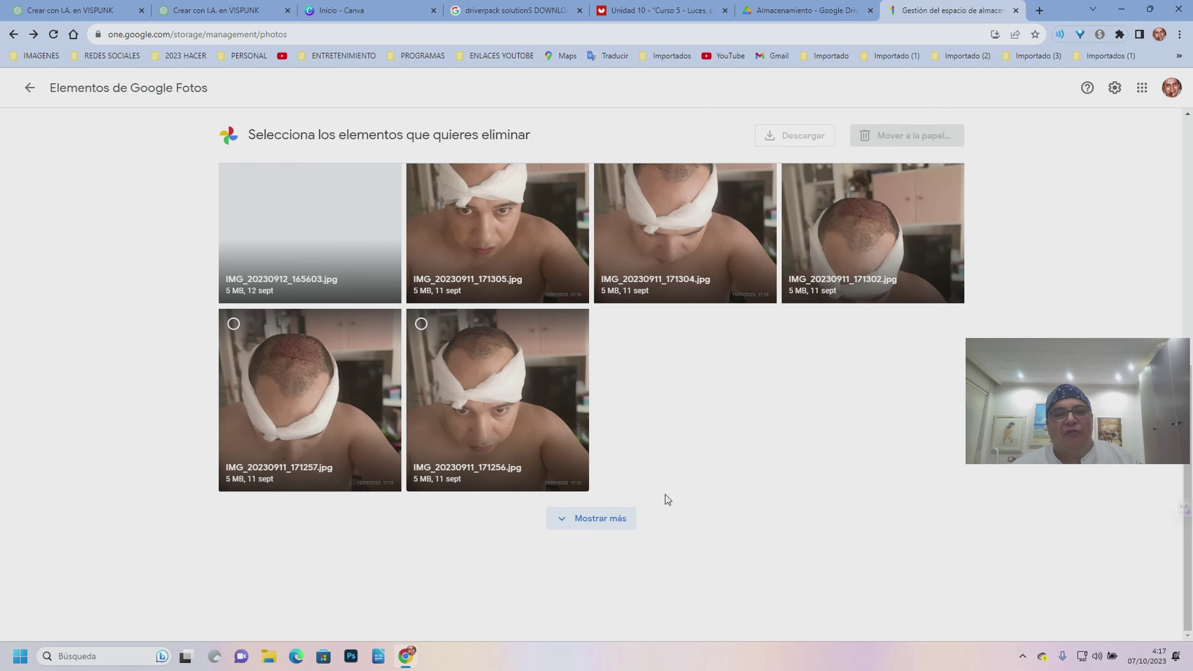
scroll(663, 495, down, 3)
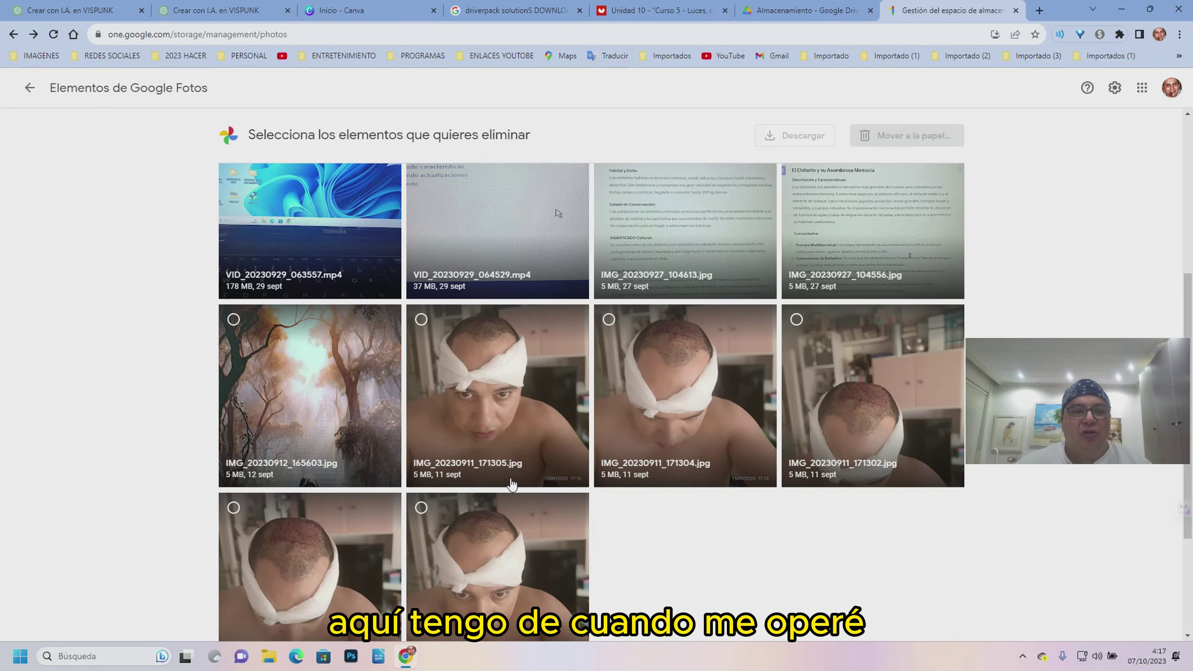
scroll(605, 485, down, 3)
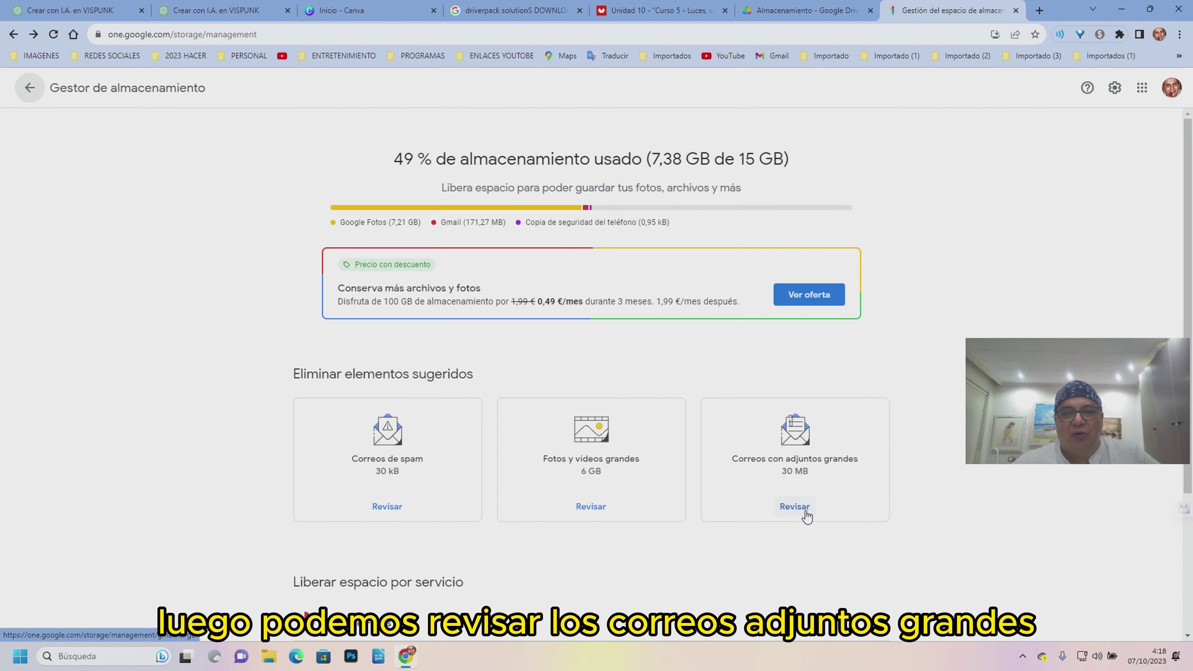
- Permanently delete the 30,05 MB email from the large-attachments list
click(798, 509)
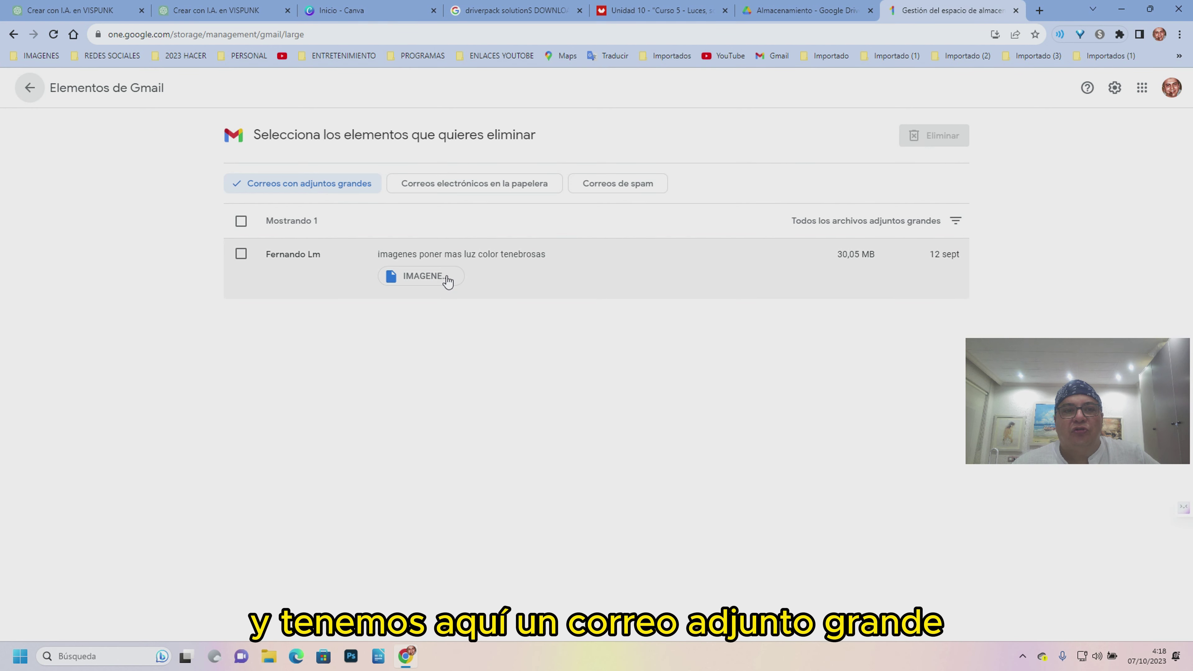
click(241, 254)
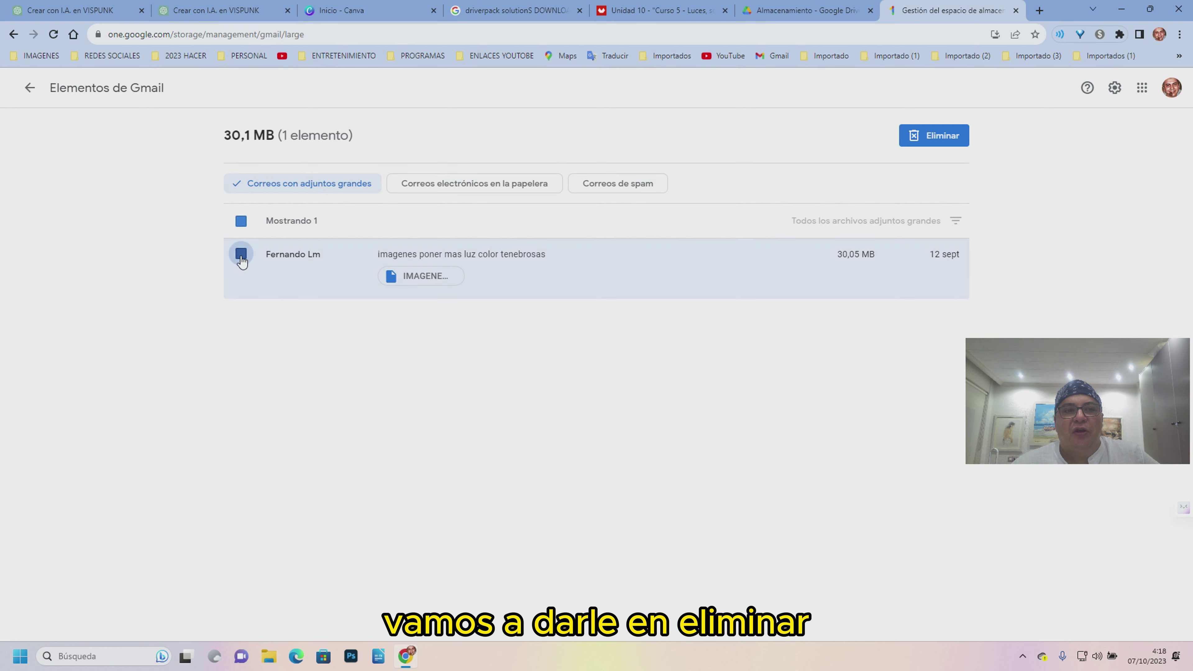
click(958, 140)
click(492, 421)
click(598, 484)
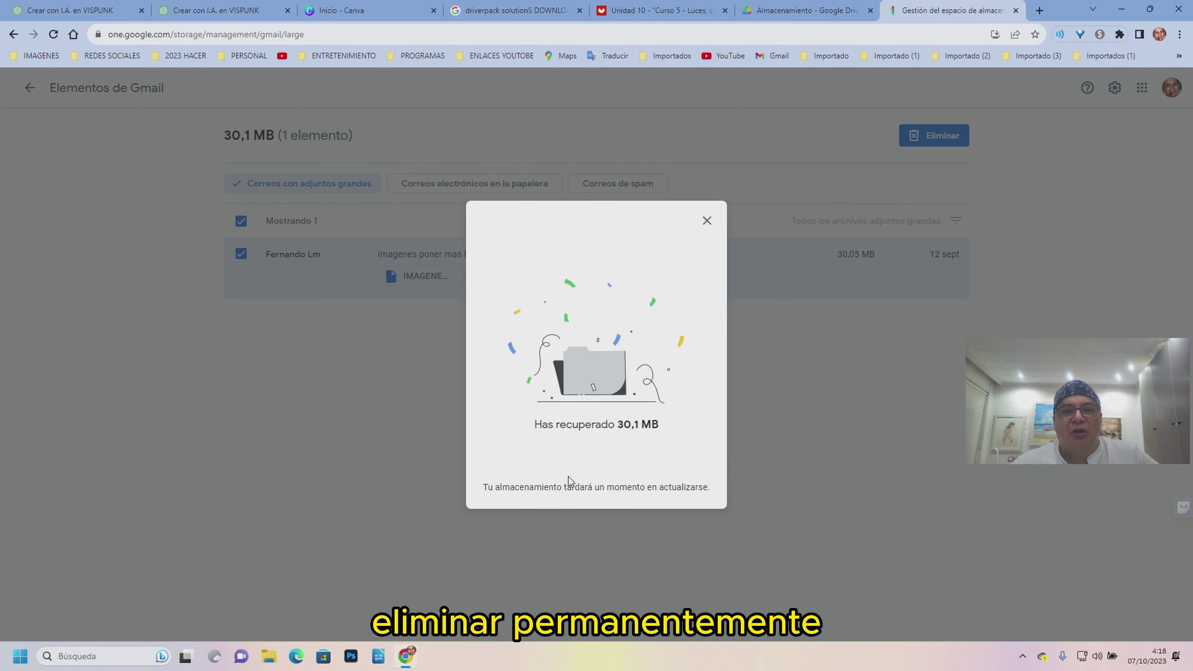
click(707, 220)
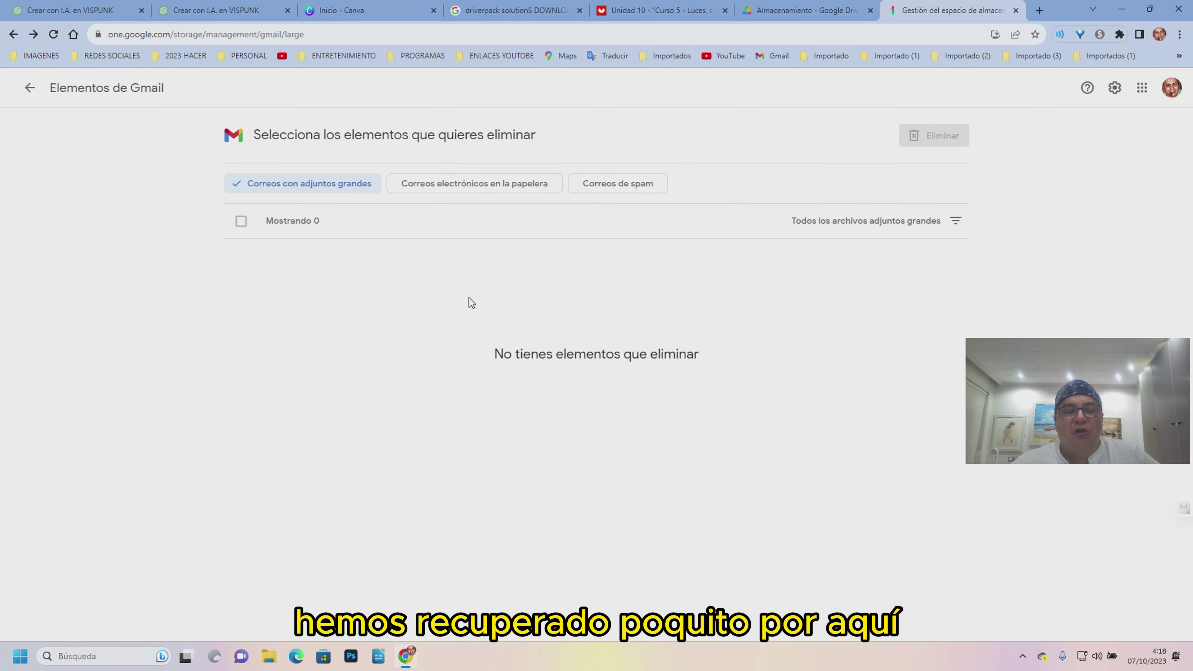
- Check Gmail's trash and spam items, then return to the storage overview
click(427, 196)
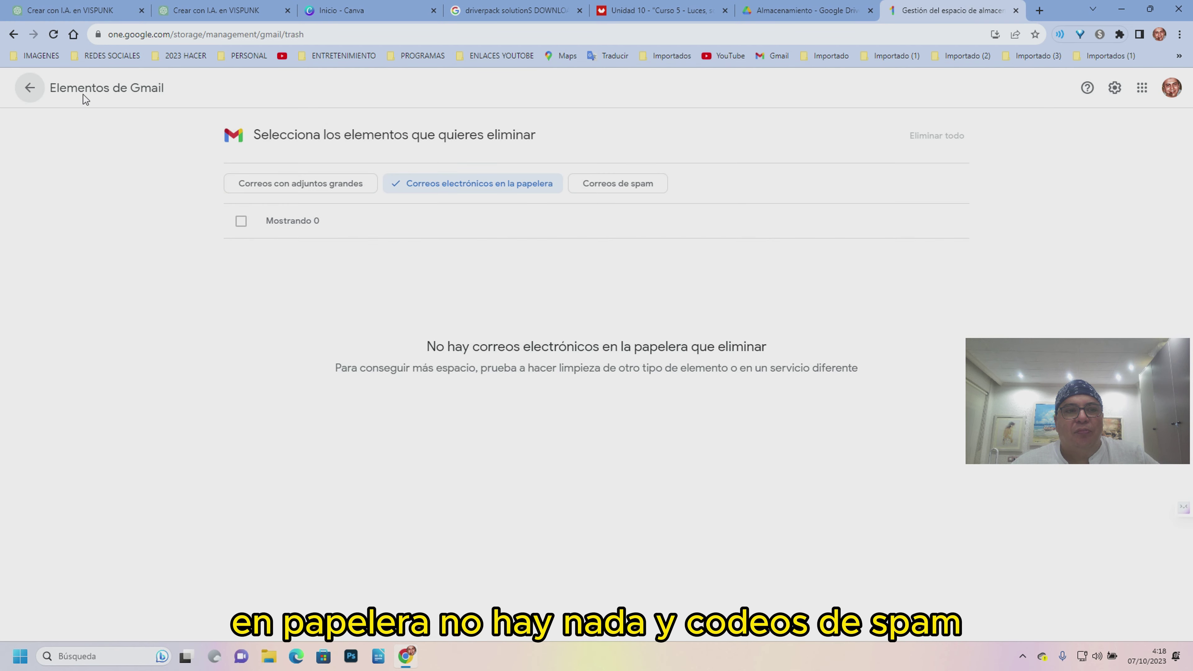
click(615, 184)
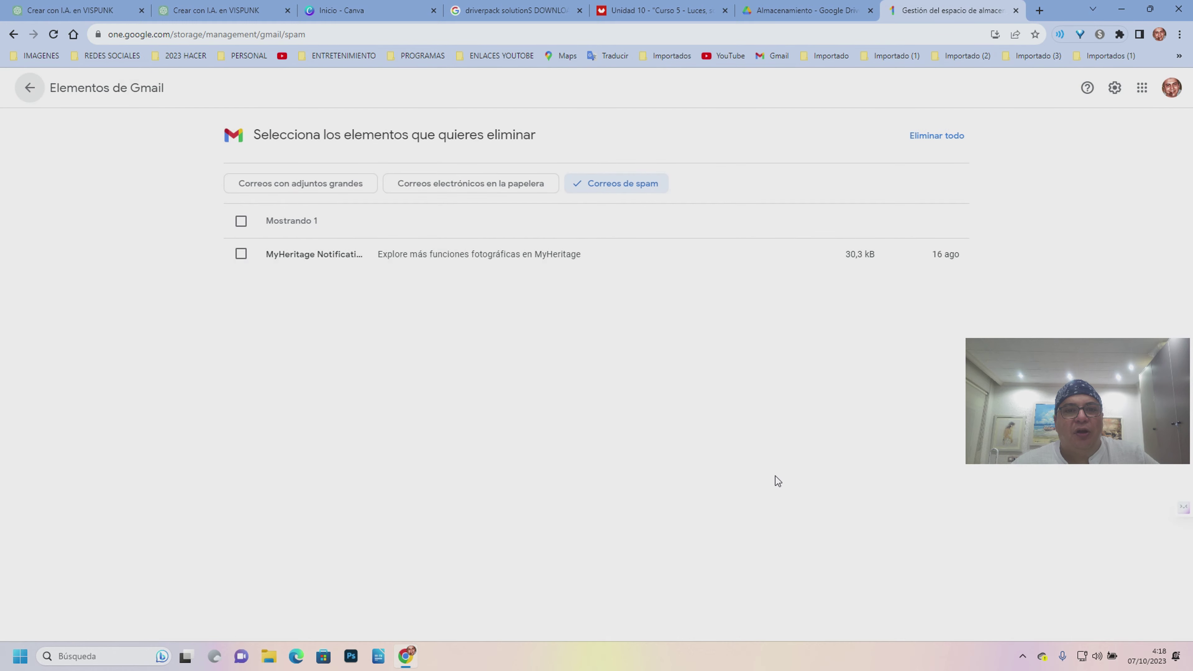
key(alt+Left)
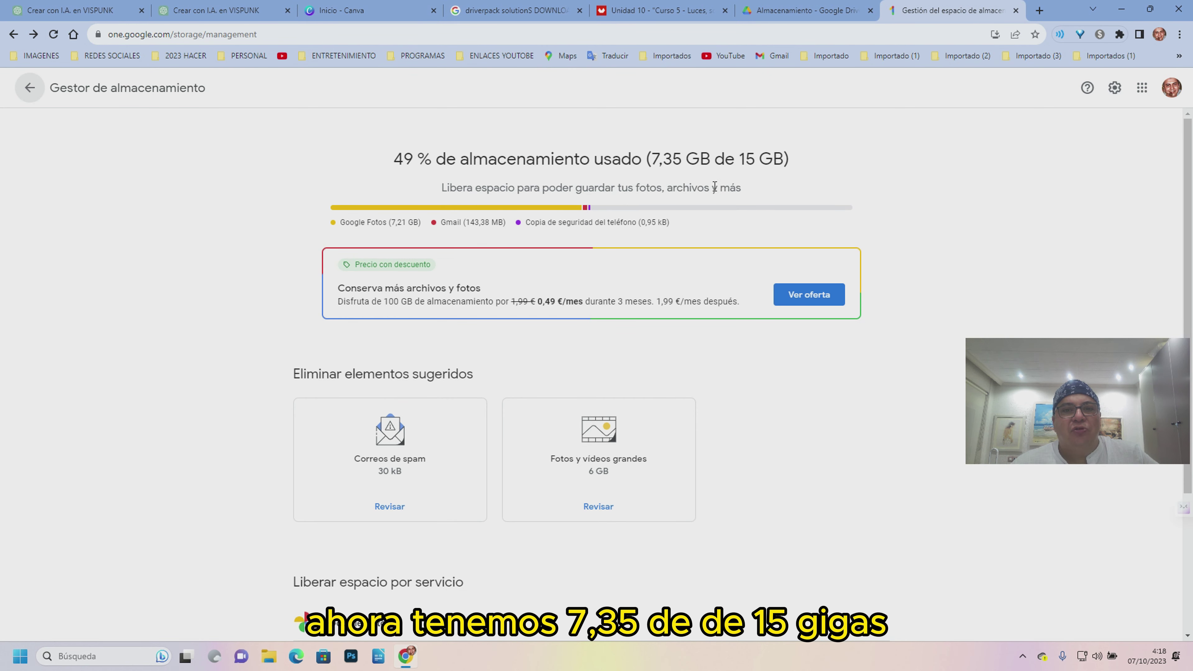
- Launch Google Photos from the apps grid and scroll through the synced photo timeline
click(1141, 88)
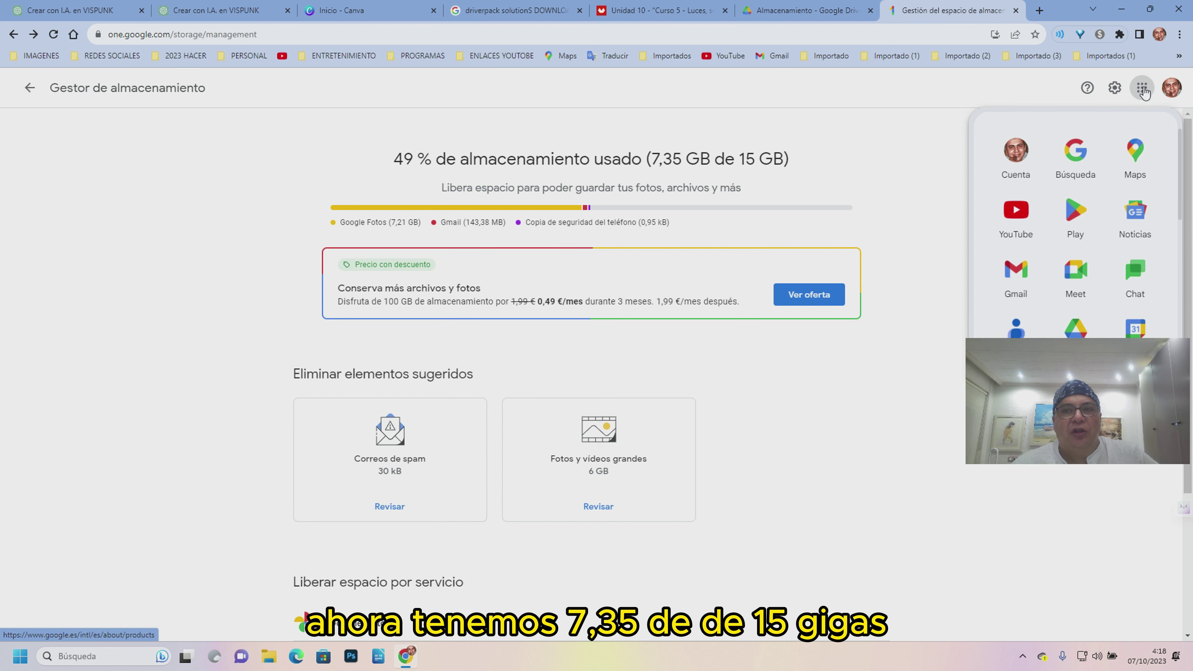
drag(1048, 356, 1054, 471)
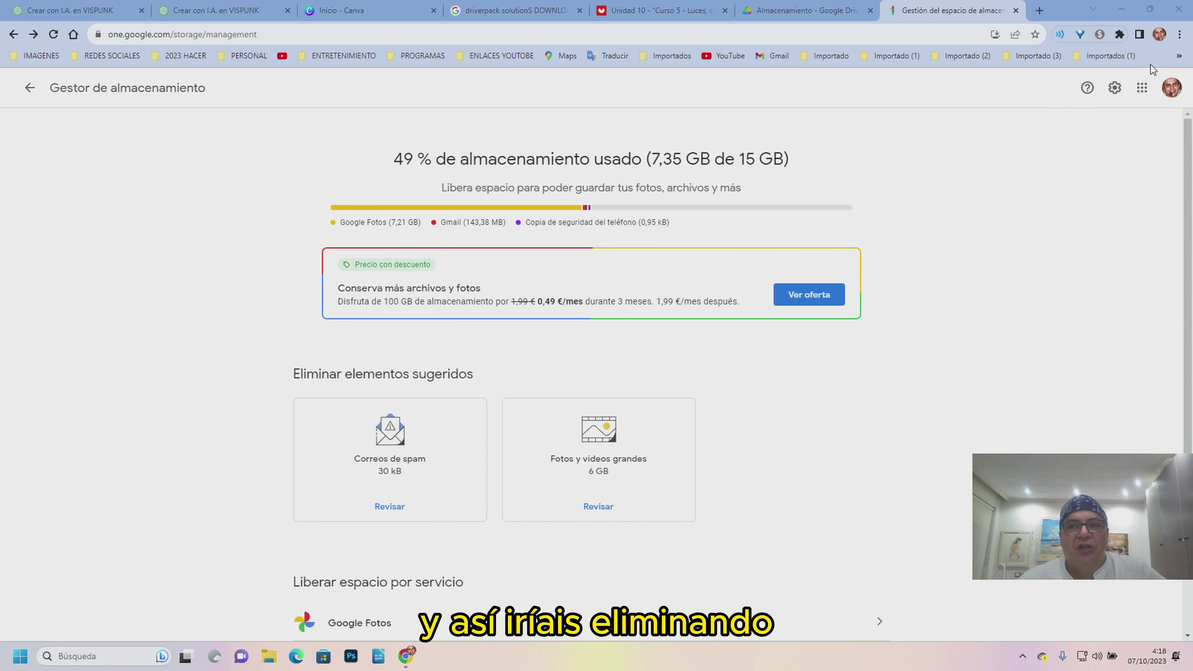
click(1141, 87)
scroll(1085, 280, down, 3)
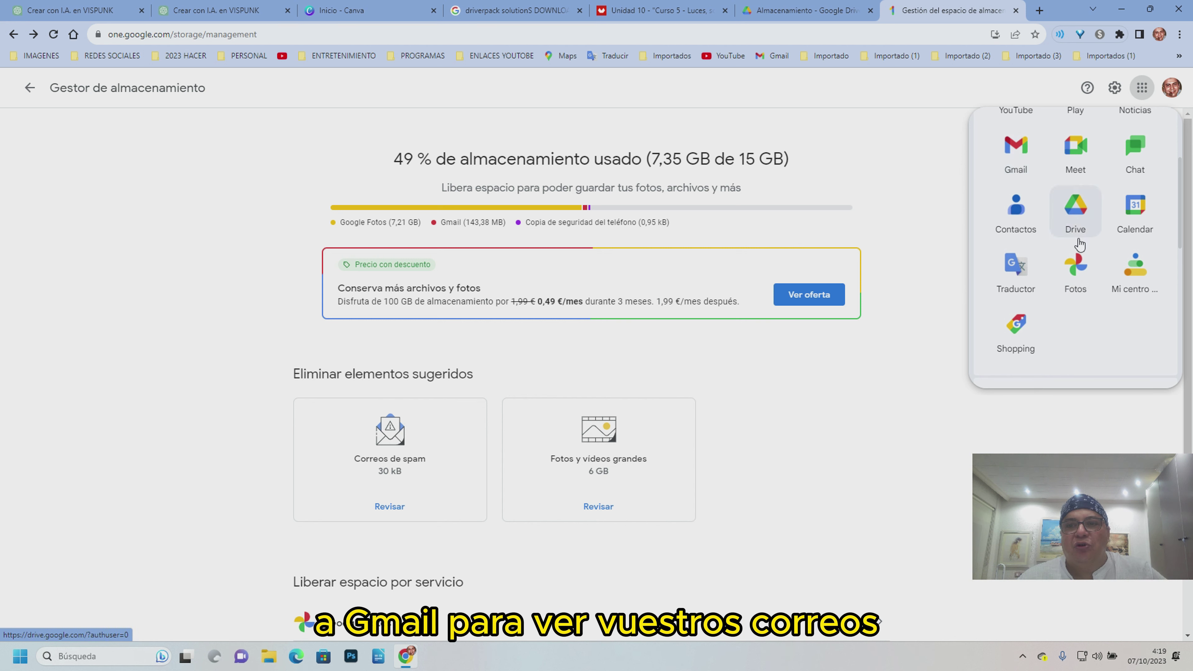
click(1080, 277)
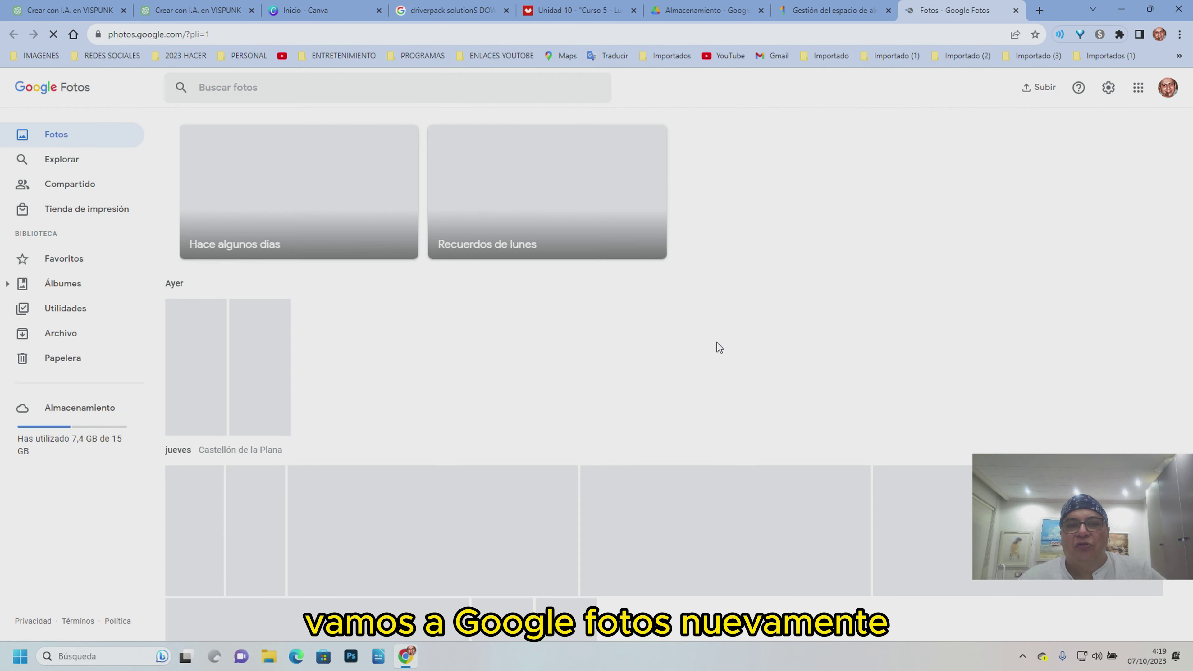
scroll(713, 346, down, 5)
scroll(711, 343, down, 5)
scroll(709, 345, down, 1)
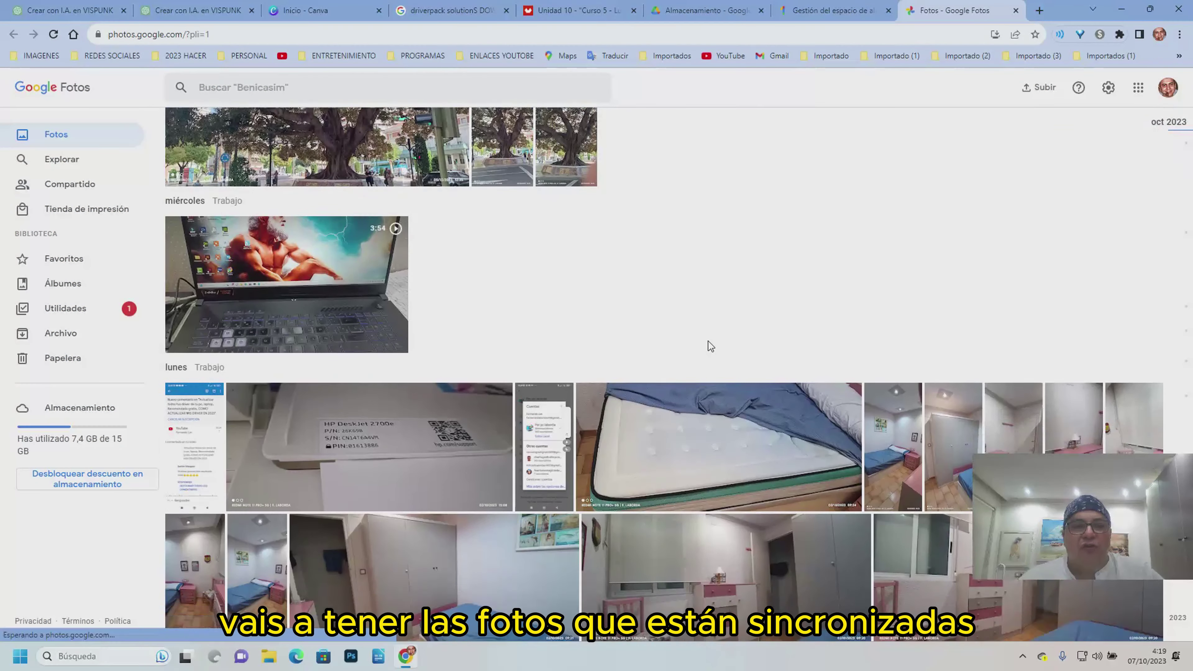
scroll(709, 341, down, 4)
scroll(706, 340, up, 3)
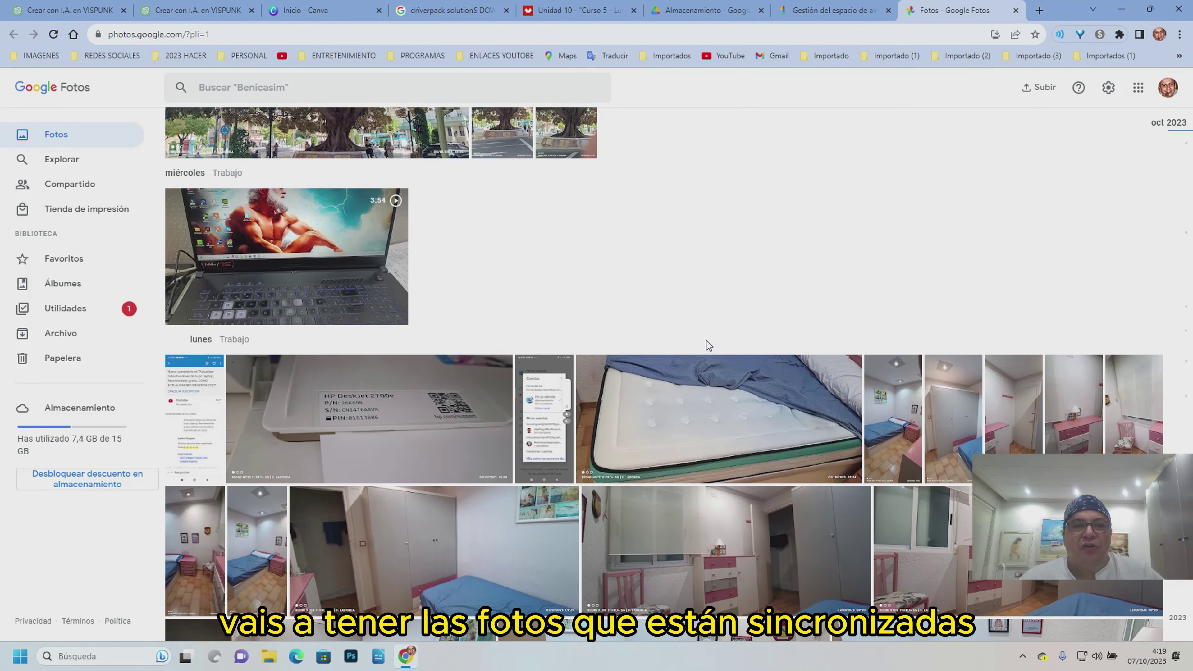
scroll(706, 340, up, 5)
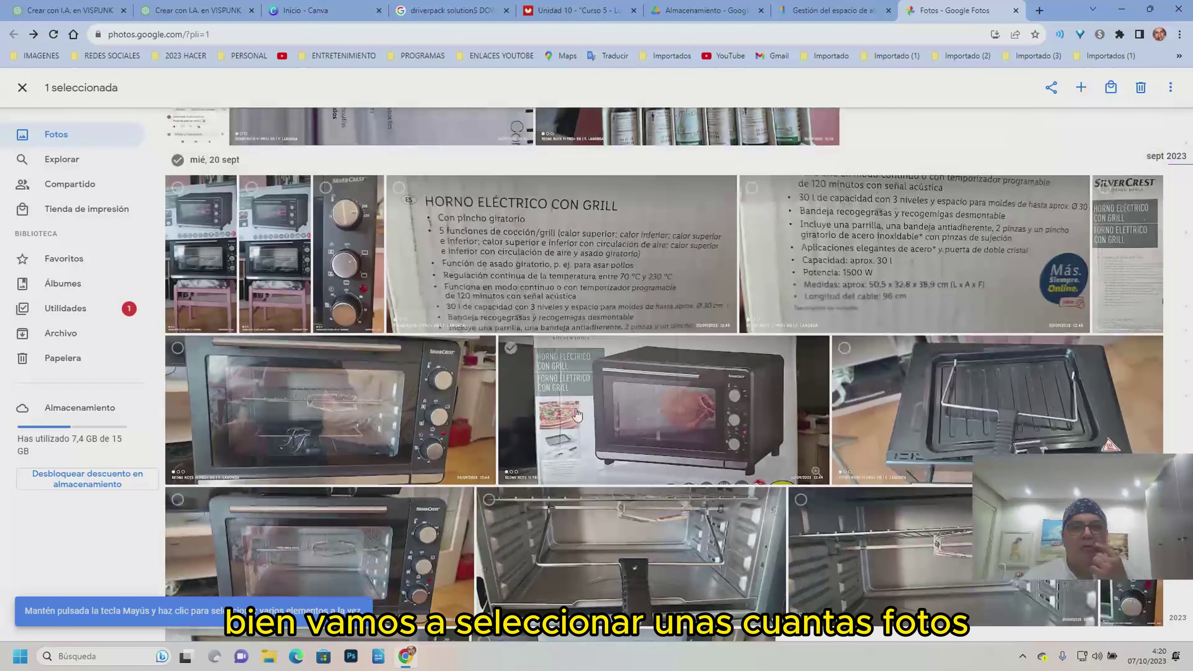
- Select the oven box and grill tray photos, then shift-extend the selection to 18 photos
click(508, 375)
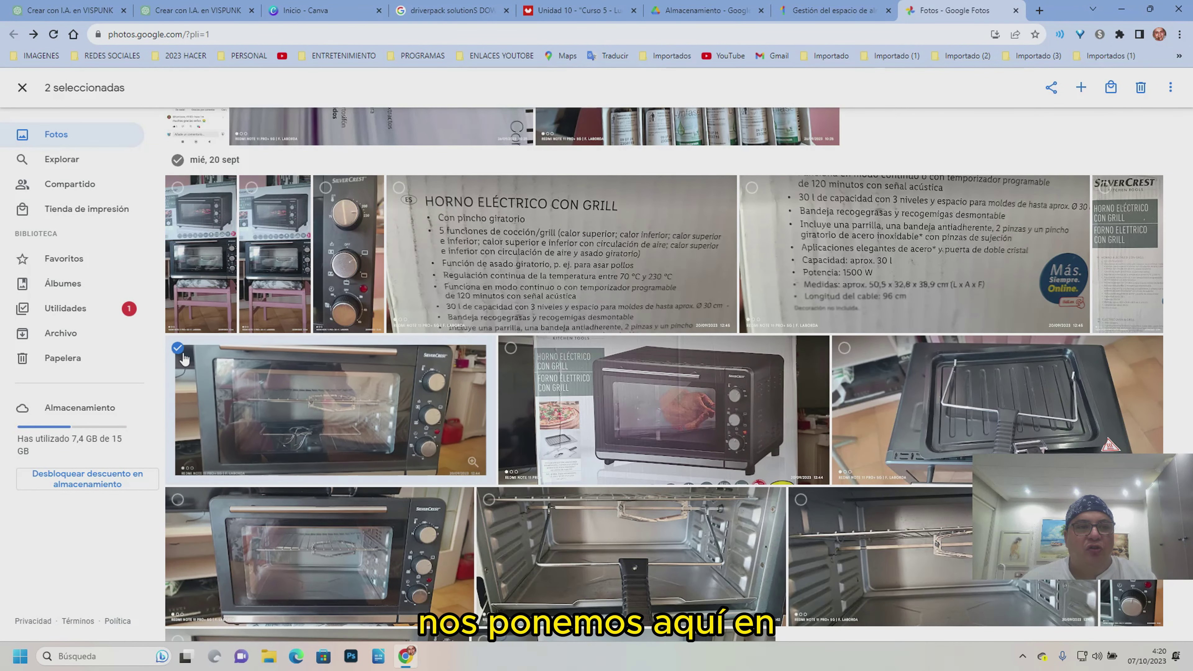
click(844, 348)
scroll(282, 426, down, 4)
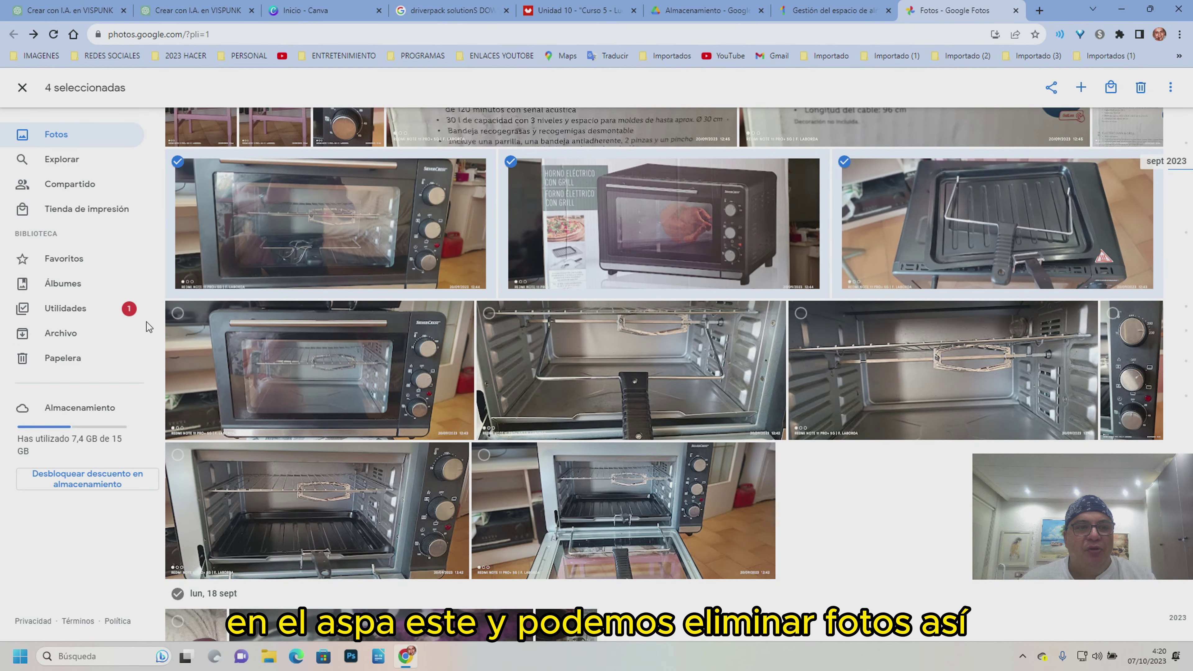
scroll(723, 448, down, 15)
shift+click(723, 447)
scroll(723, 447, down, 5)
scroll(723, 448, down, 4)
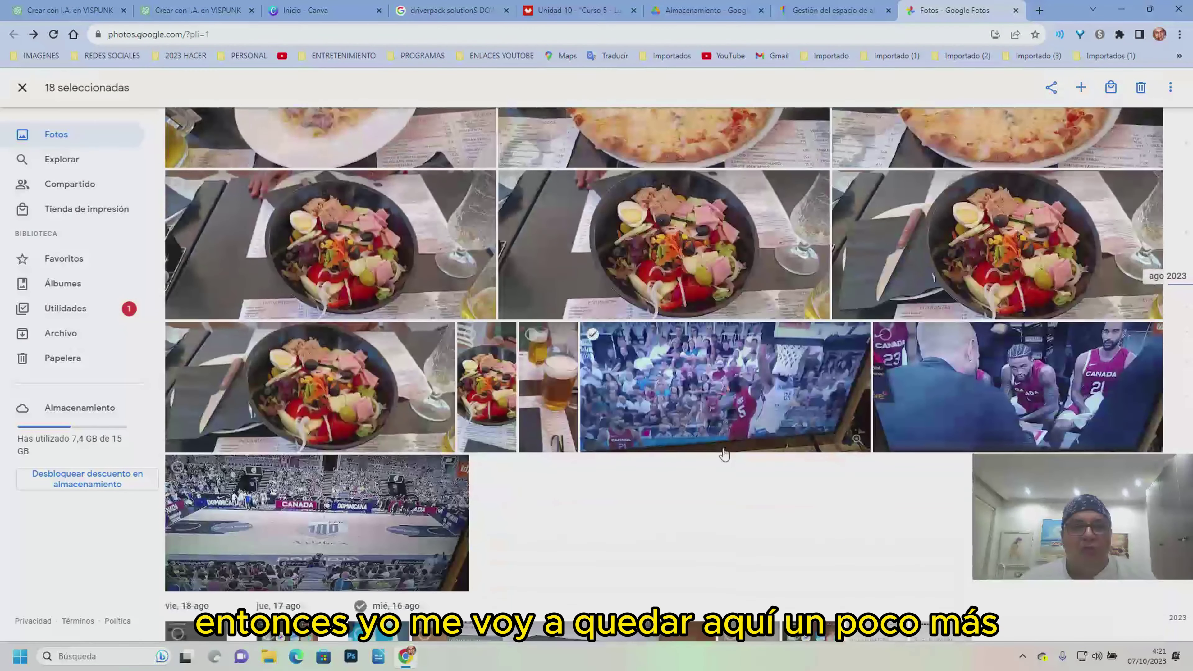
scroll(724, 454, down, 5)
scroll(724, 454, down, 1)
scroll(938, 359, up, 5)
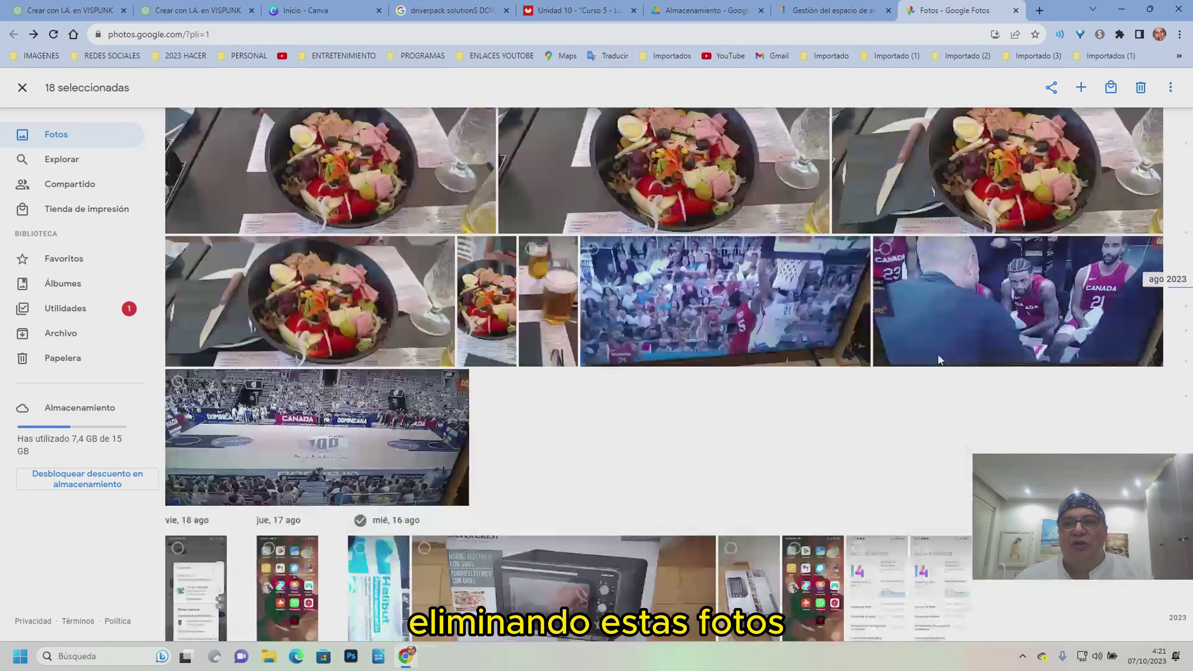
scroll(937, 359, up, 5)
- Trash the 18 selected photos, then permanently delete all 283 items in the trash
click(1141, 89)
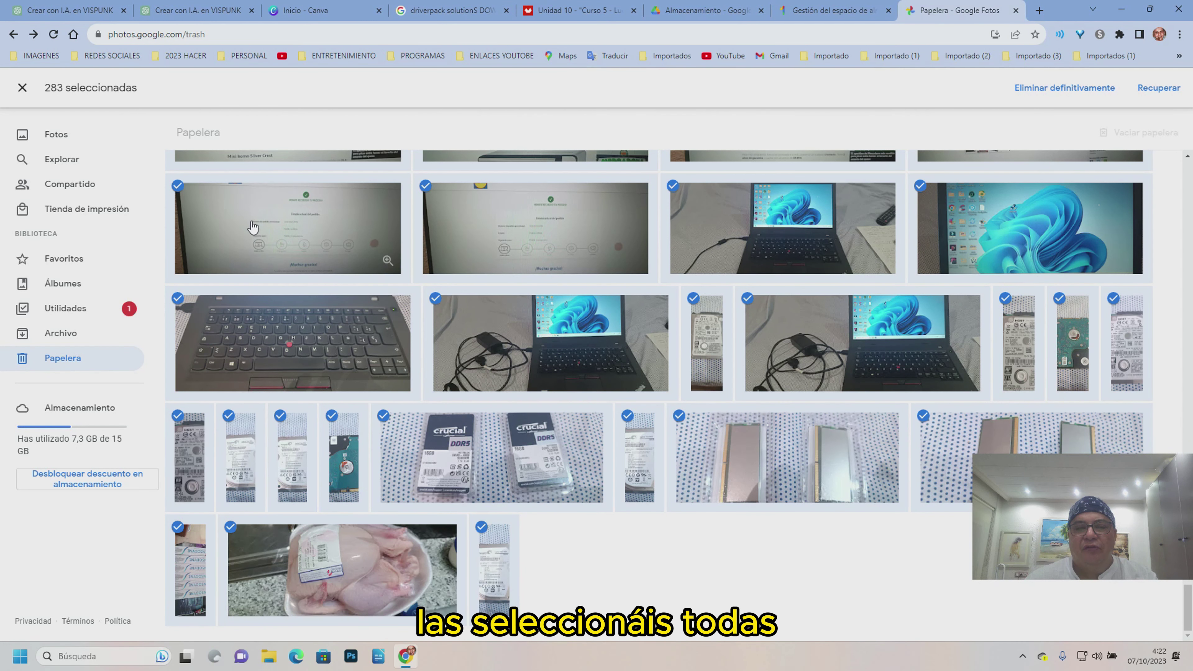
click(1040, 88)
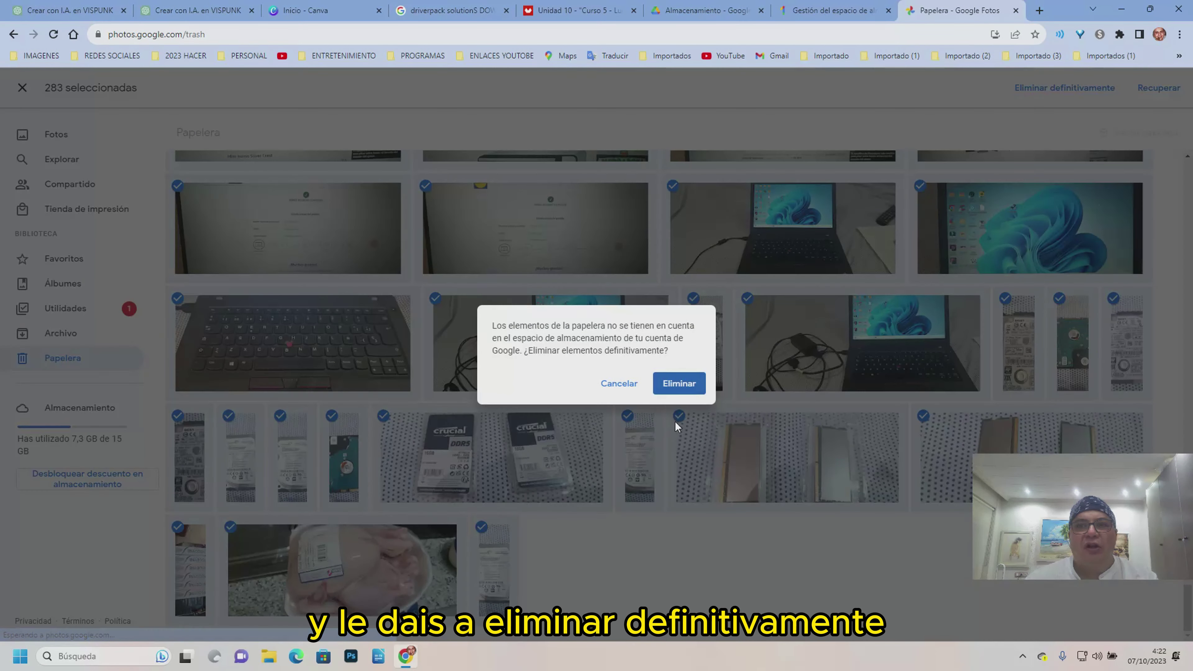
click(679, 382)
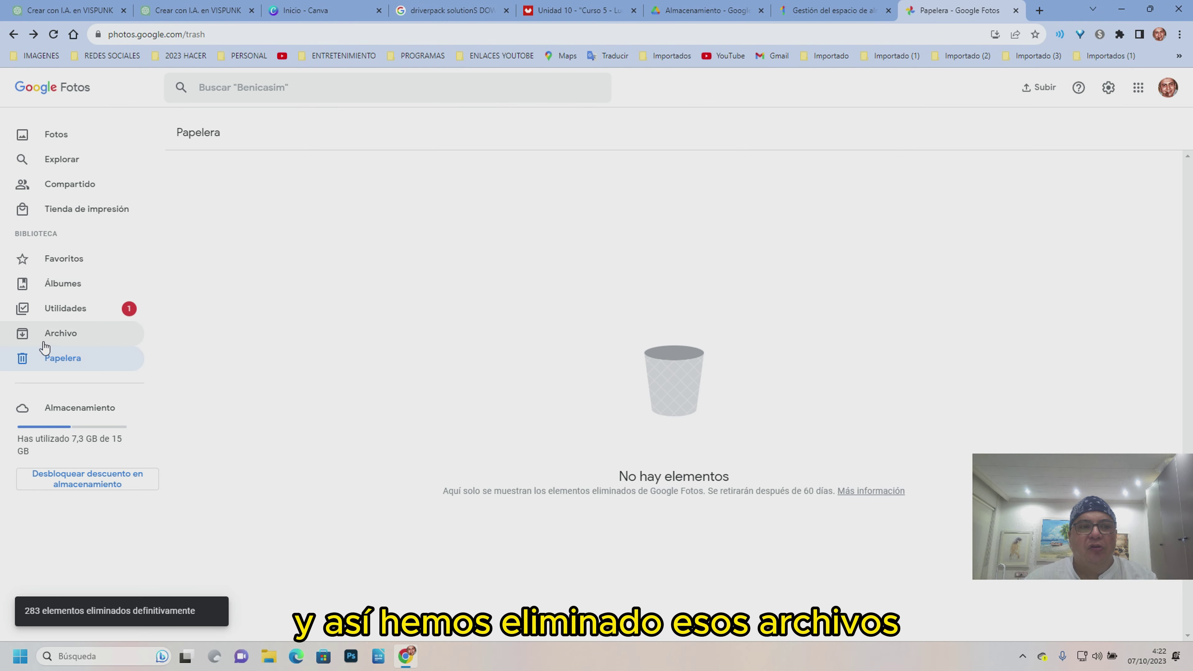
- Open Google Drive from the apps grid and view its storage page, now 6,5 GB of 15 GB
click(1141, 95)
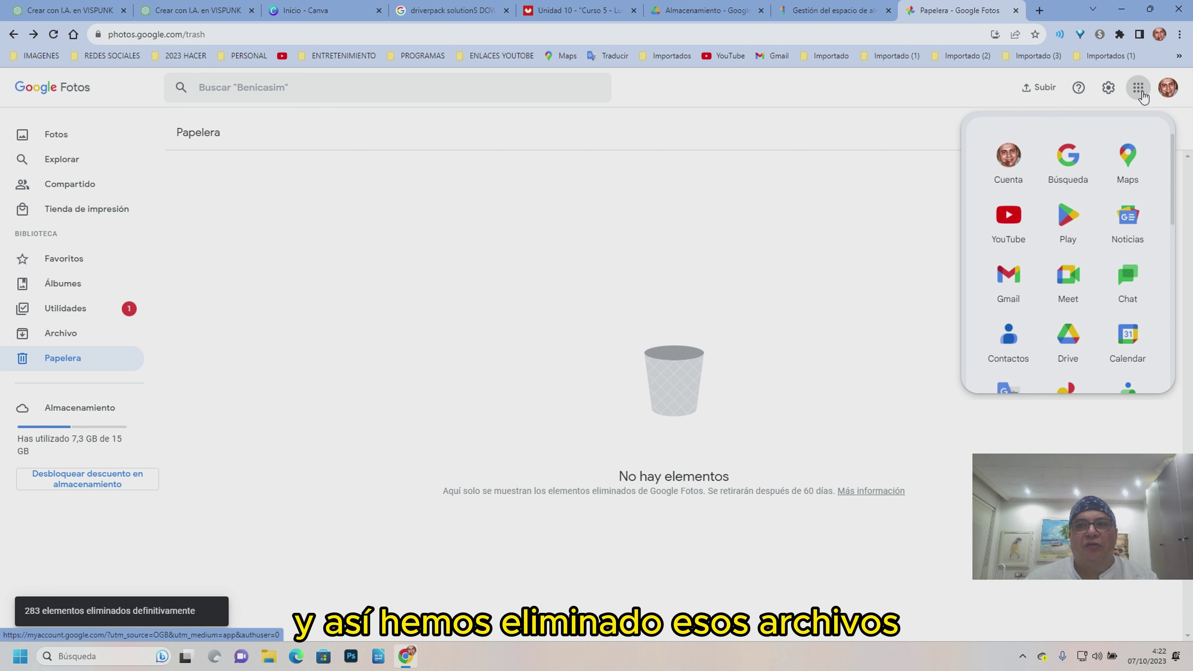
scroll(1064, 324, down, 3)
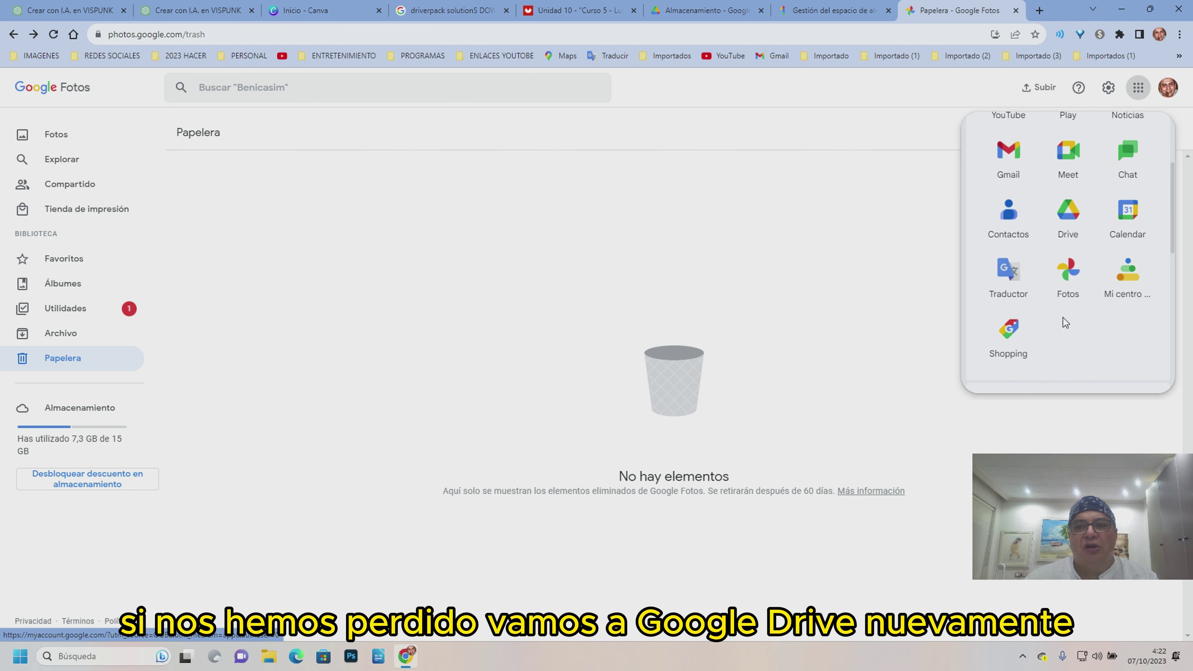
click(1073, 228)
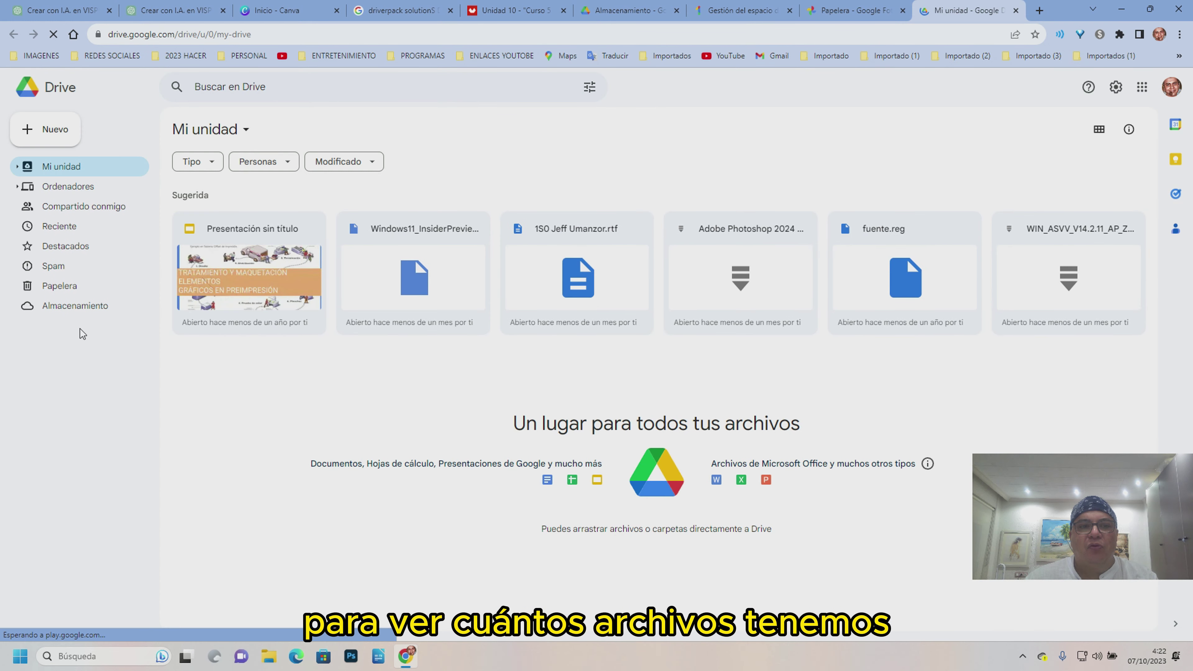
click(66, 307)
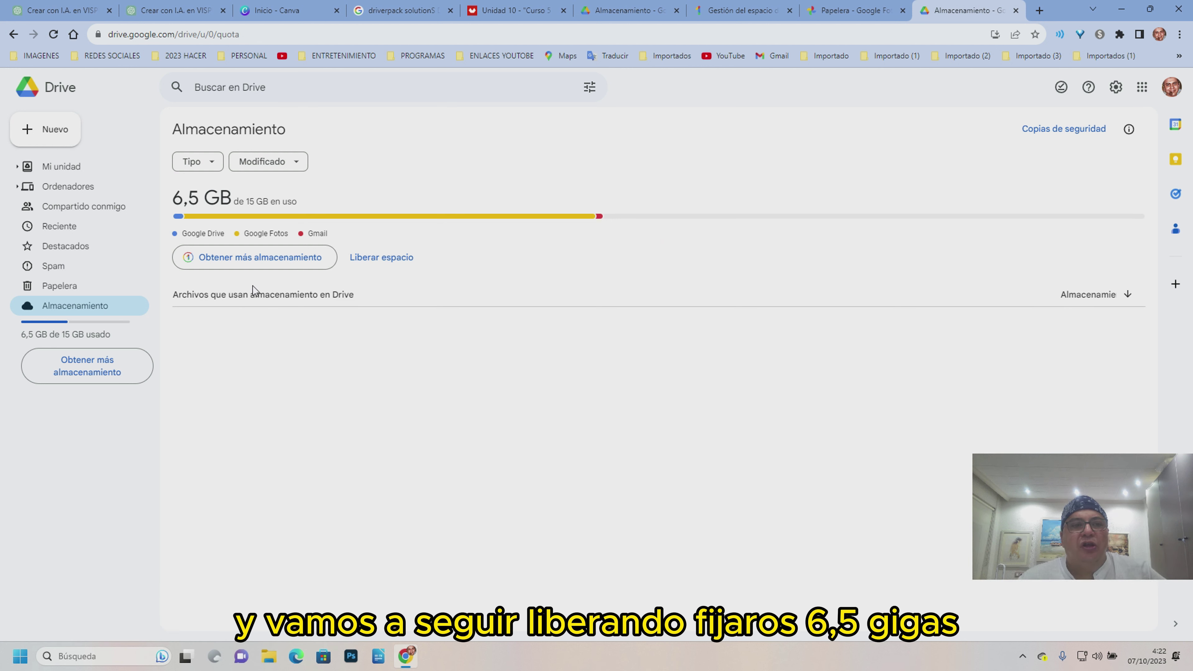
click(1141, 87)
scroll(1077, 298, down, 3)
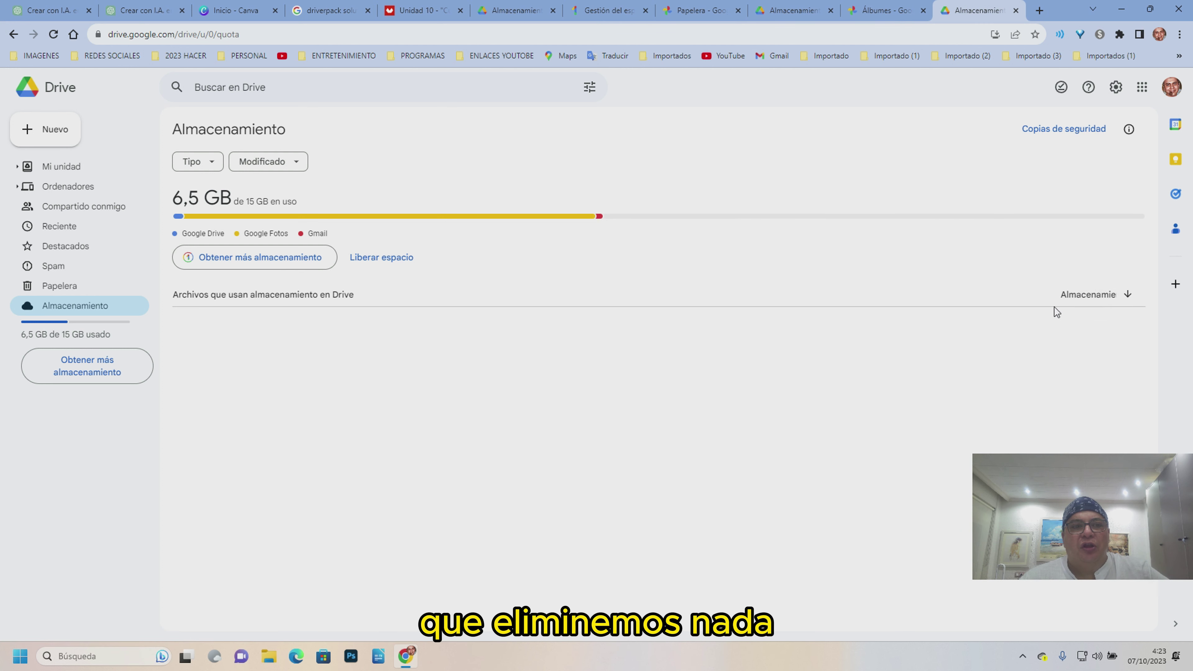
click(391, 261)
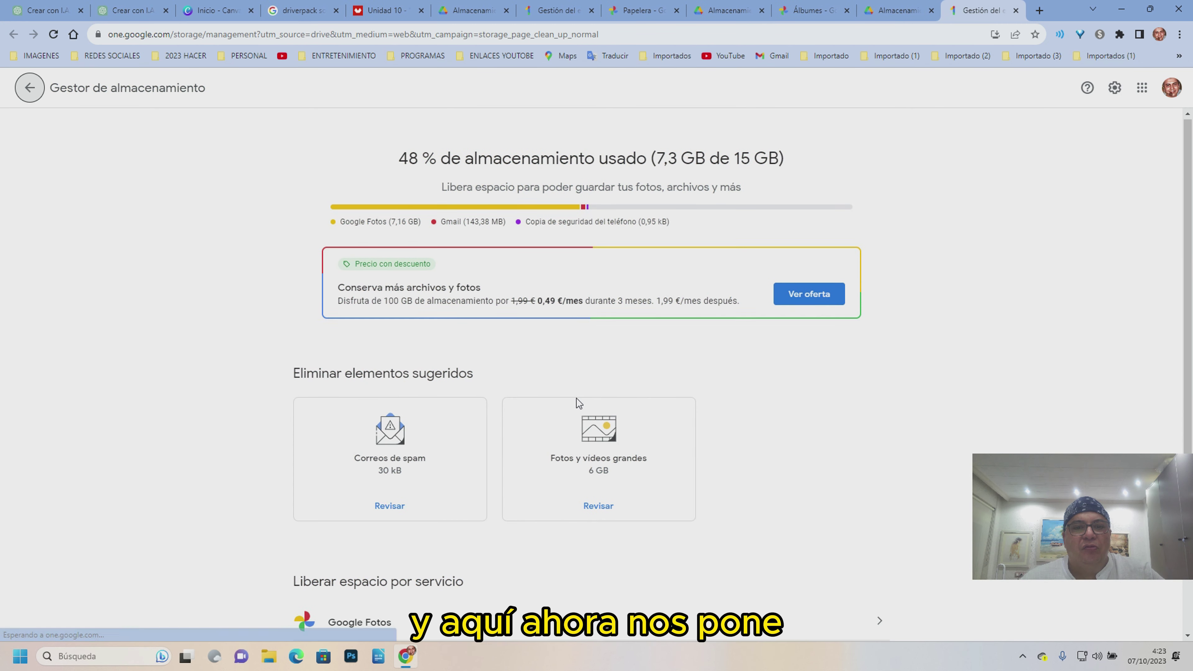
scroll(575, 397, down, 4)
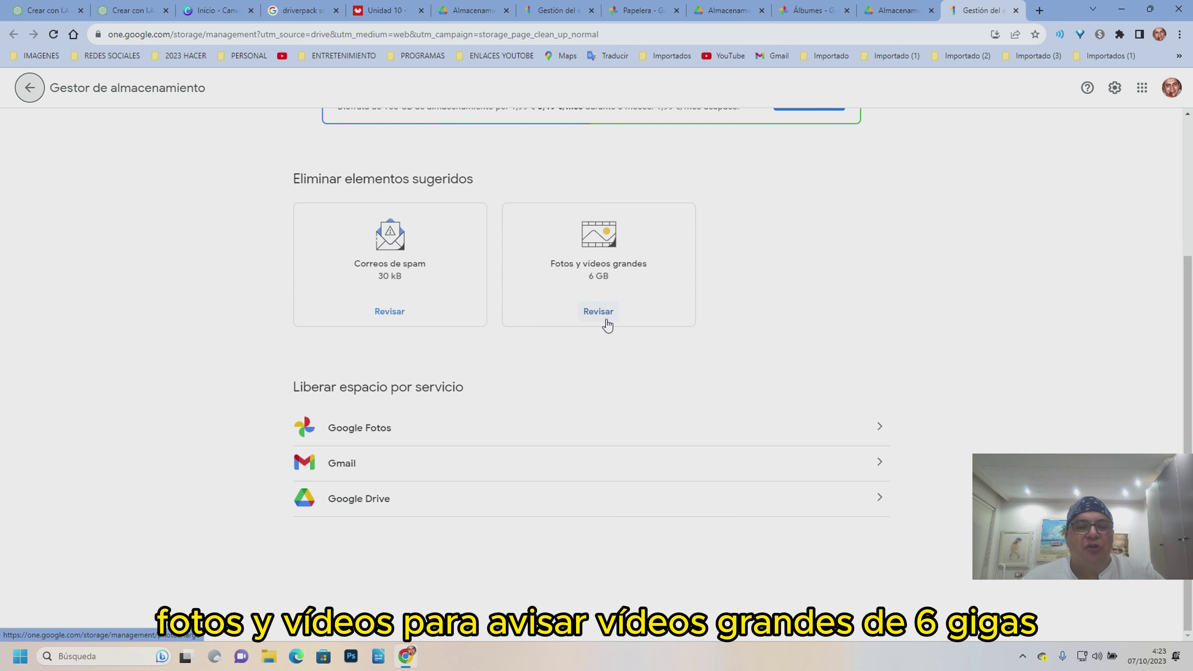
click(598, 311)
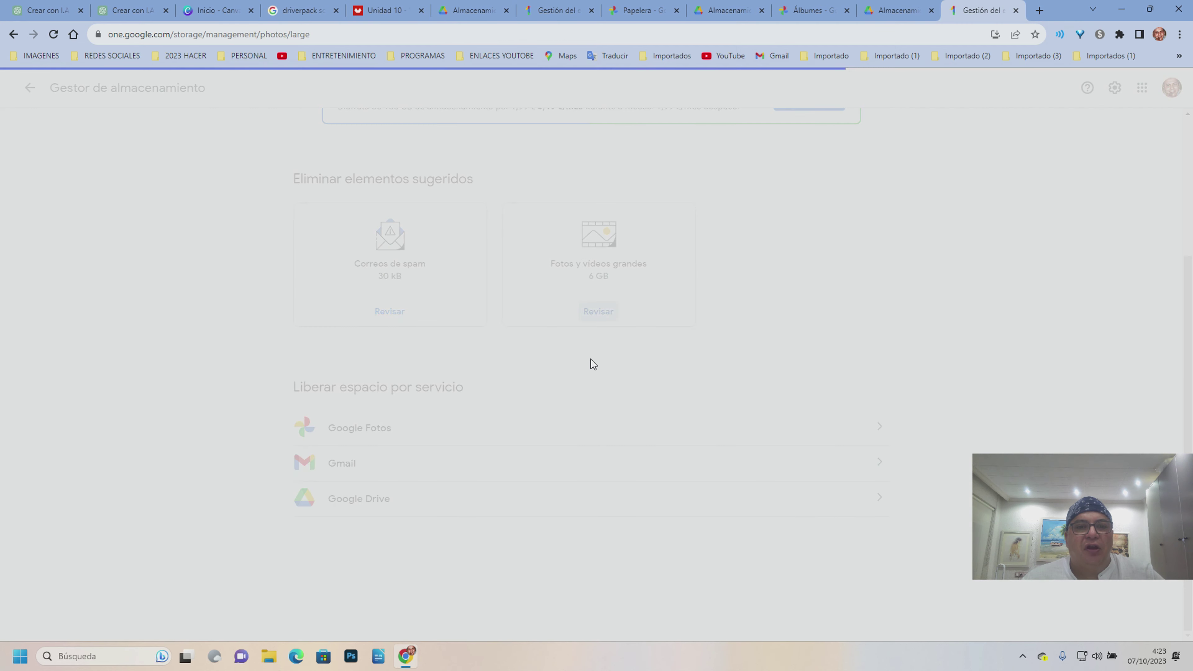
scroll(568, 378, down, 5)
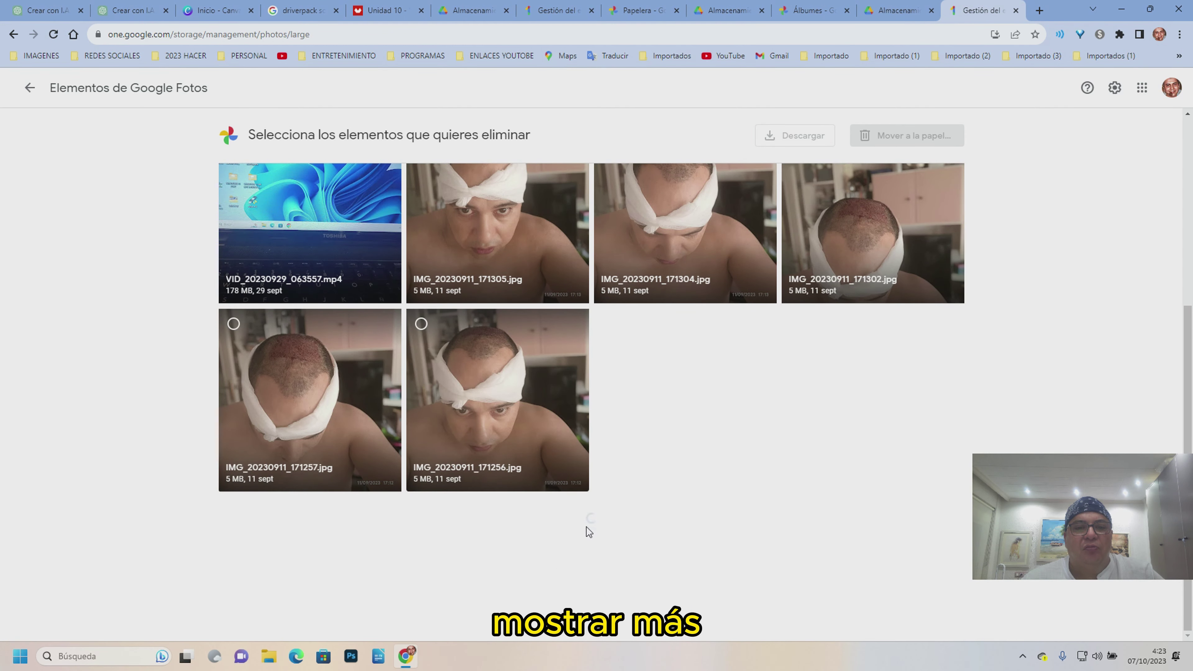
key(alt+Left)
click(353, 429)
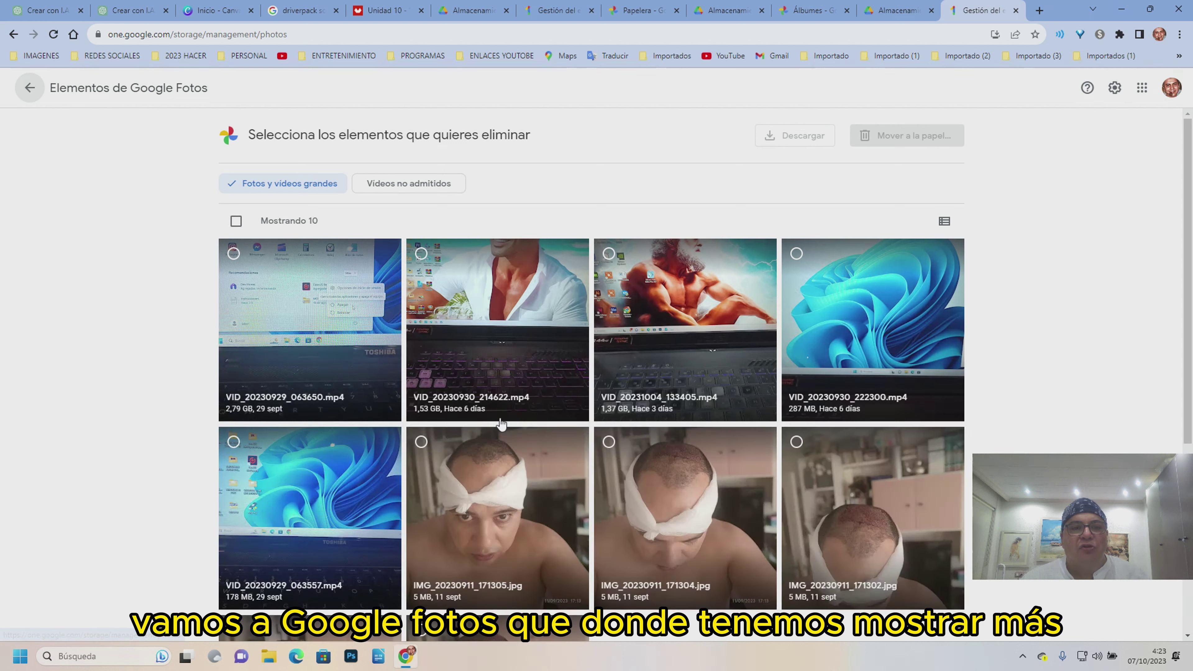
scroll(602, 415, down, 5)
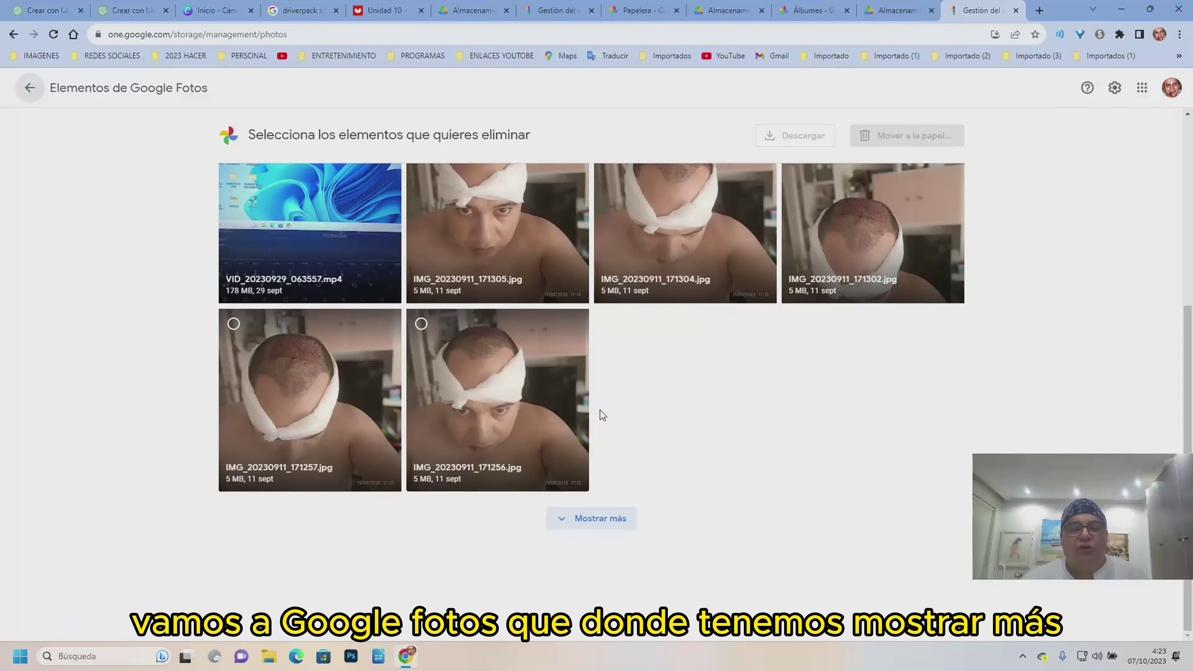
click(634, 524)
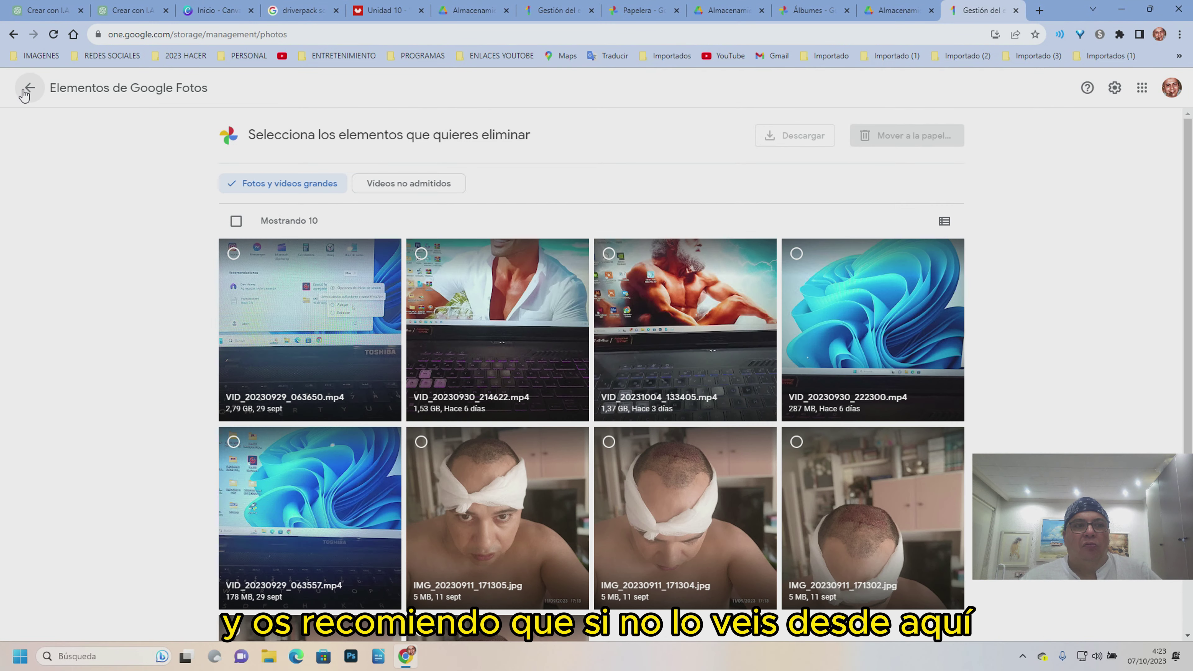
click(31, 94)
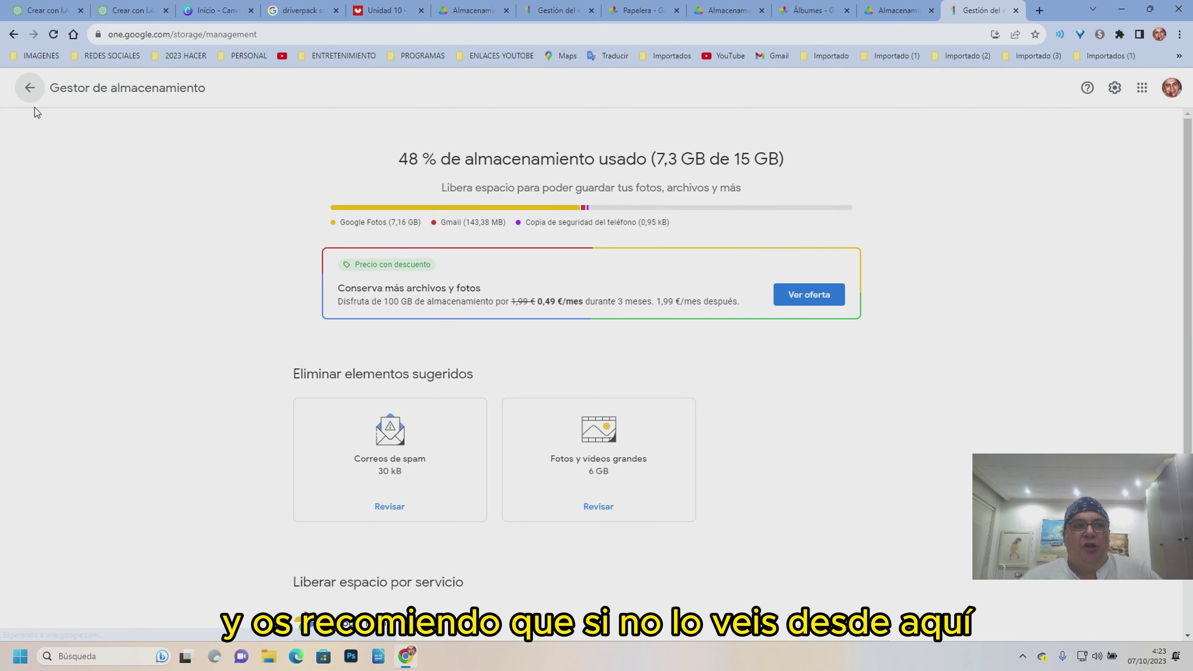
- Open Google Photos from the apps grid and scroll to the August photos of sold consoles
click(1141, 94)
scroll(1073, 292, down, 2)
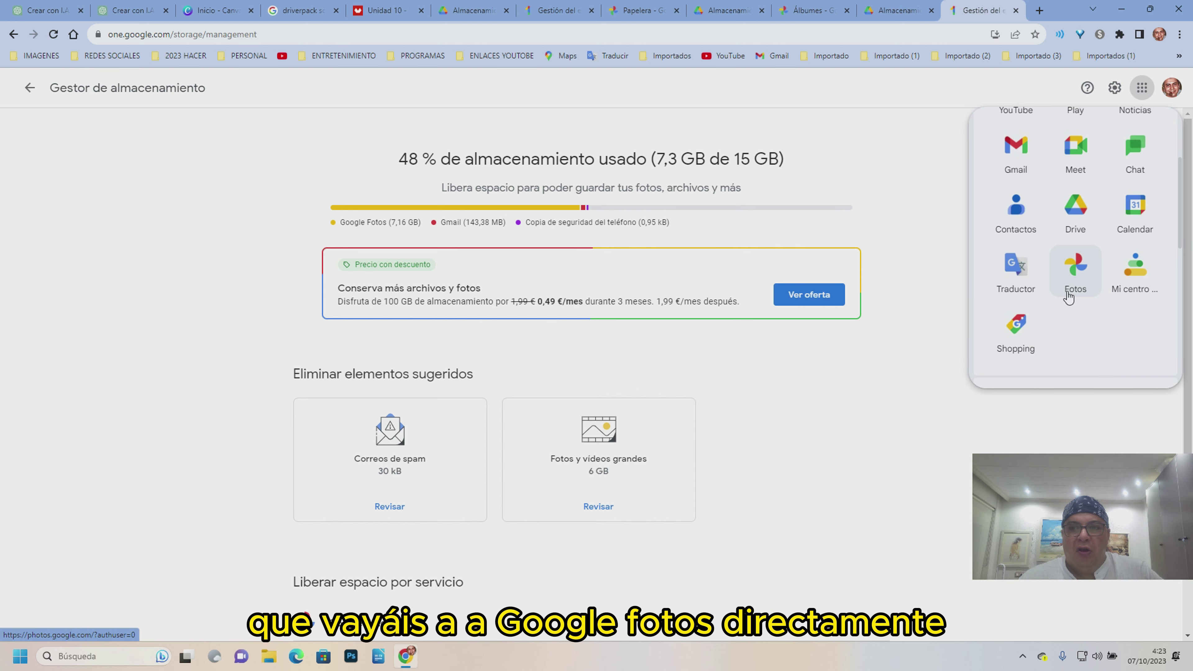
click(1075, 283)
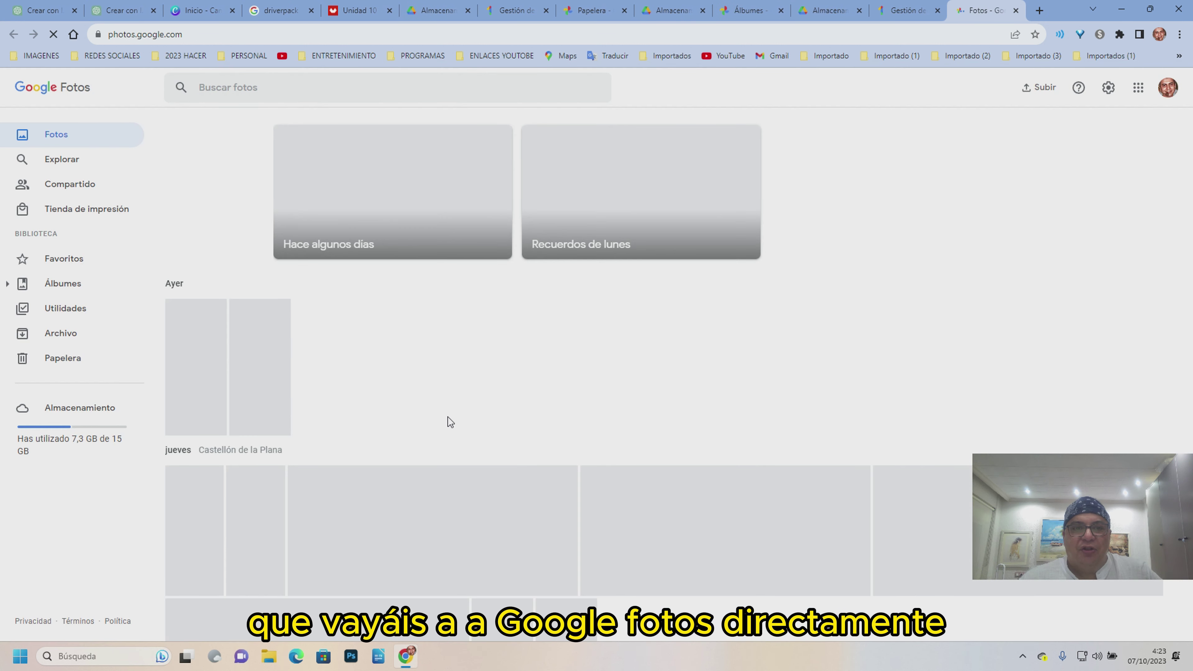
scroll(446, 417, down, 7)
scroll(447, 416, down, 3)
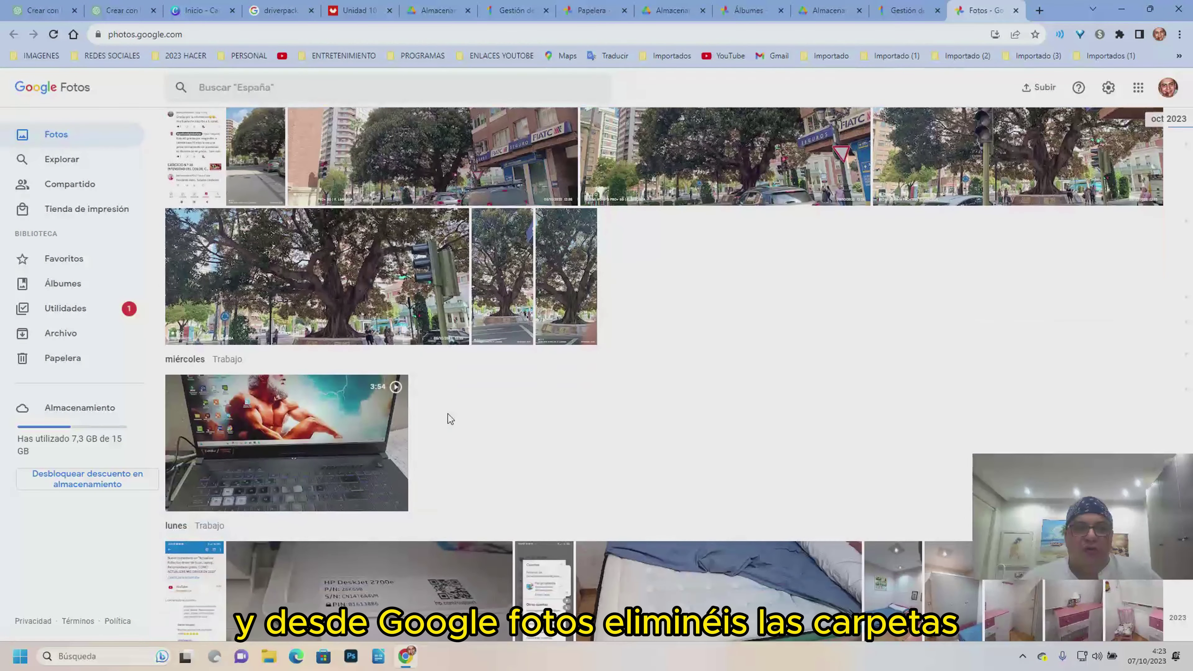
scroll(447, 414, down, 3)
scroll(454, 416, down, 5)
scroll(475, 412, down, 5)
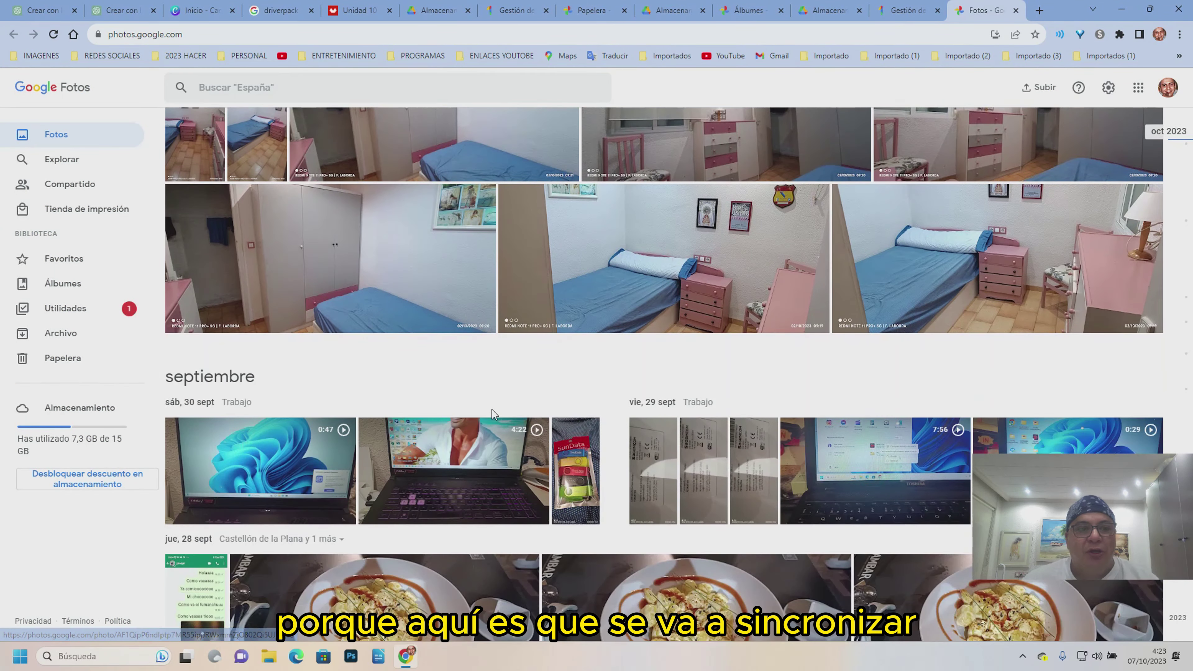
scroll(492, 409, down, 5)
scroll(540, 414, down, 3)
scroll(561, 416, down, 5)
scroll(578, 423, down, 5)
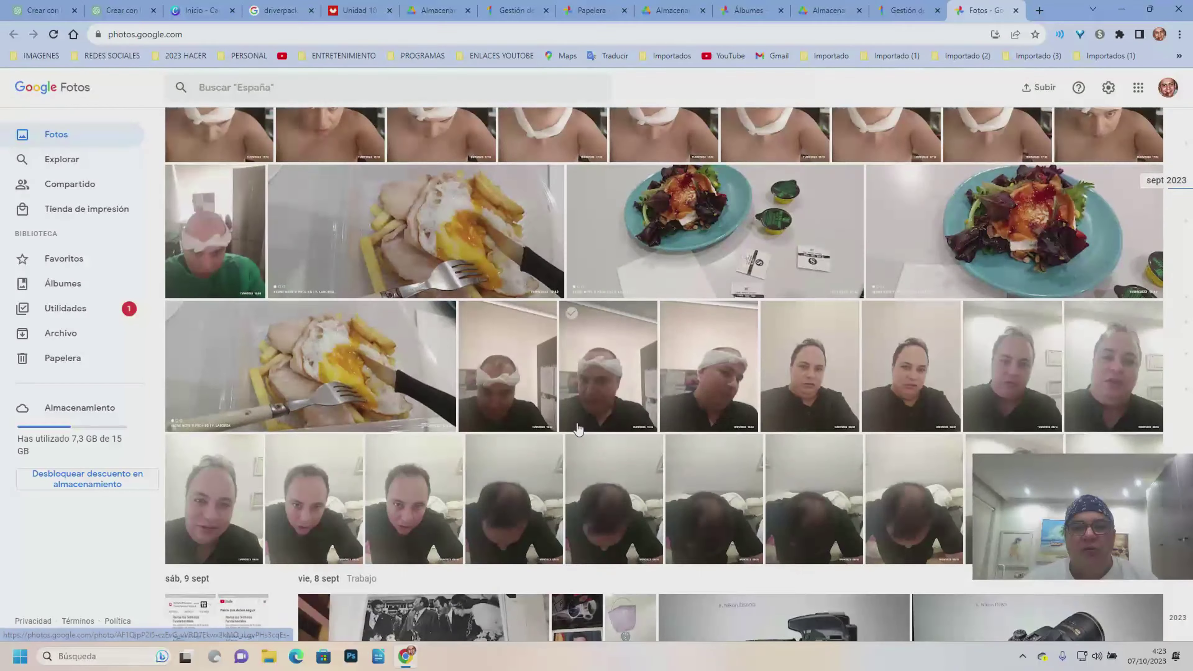
scroll(577, 425, down, 5)
scroll(577, 427, down, 5)
scroll(572, 434, down, 5)
scroll(563, 433, down, 5)
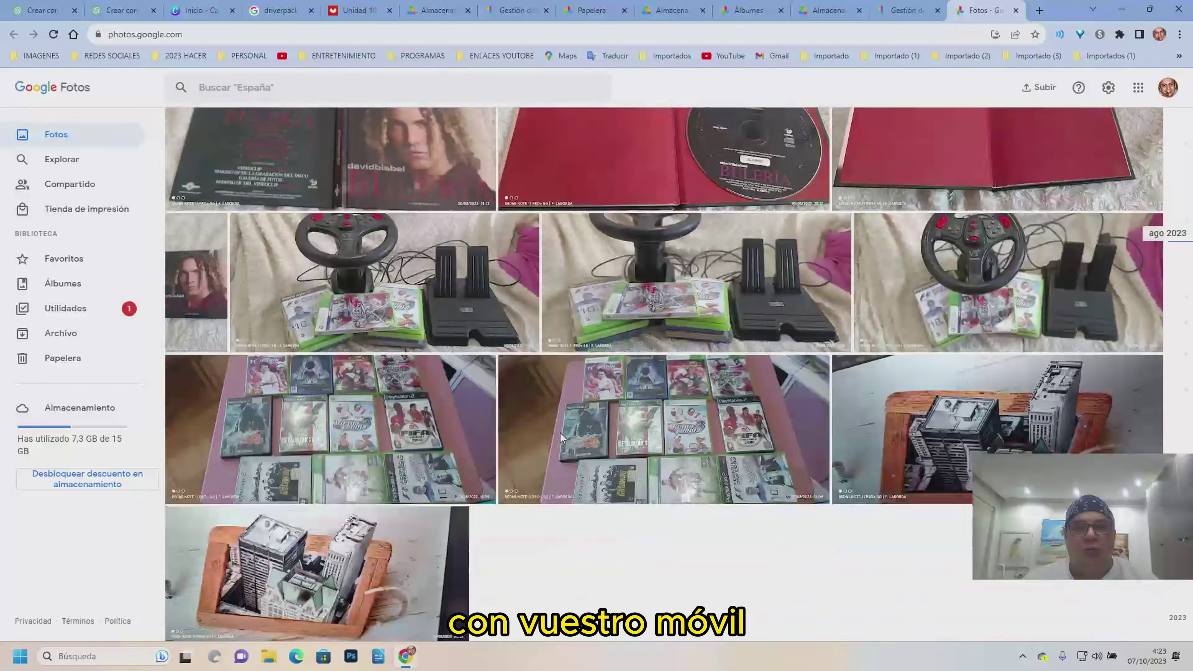
scroll(560, 430, up, 3)
scroll(558, 425, up, 1)
scroll(556, 423, up, 2)
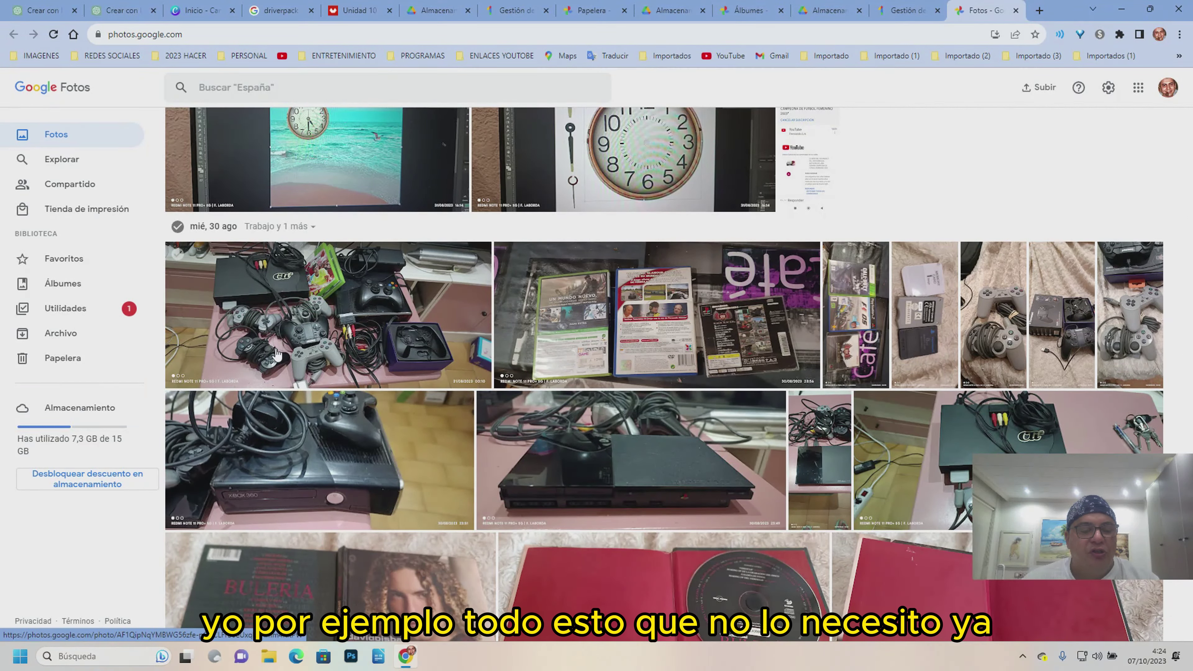
- Select the 22 console and CD photos and move them to the trash, returning to the timeline
click(177, 254)
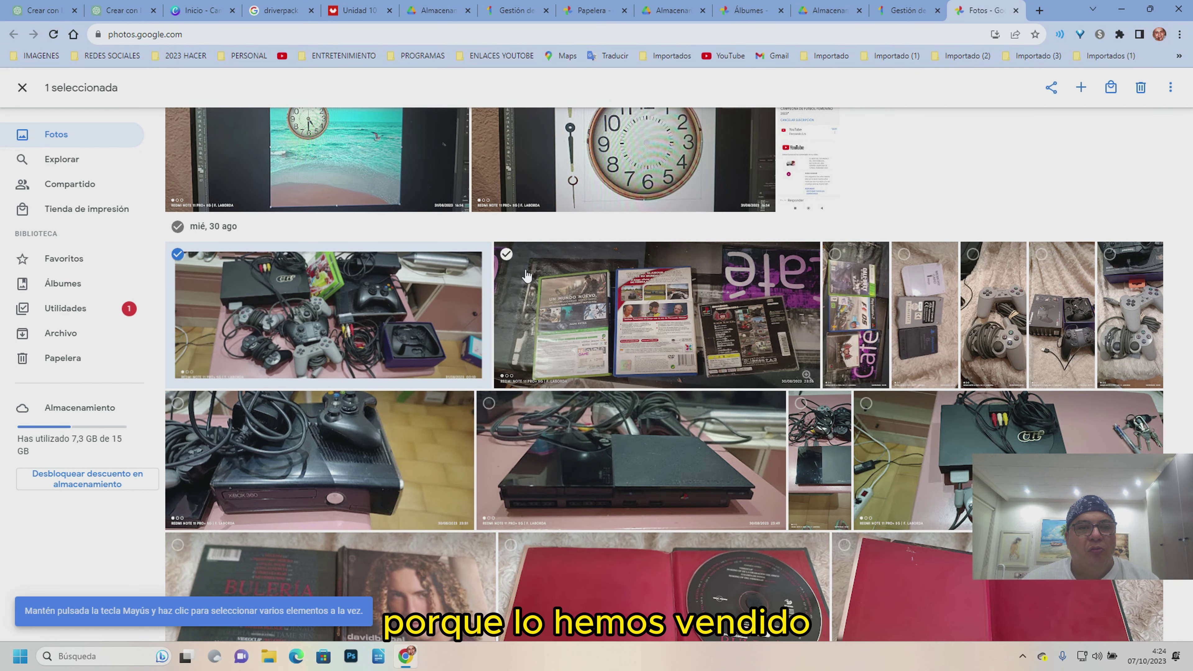
click(506, 255)
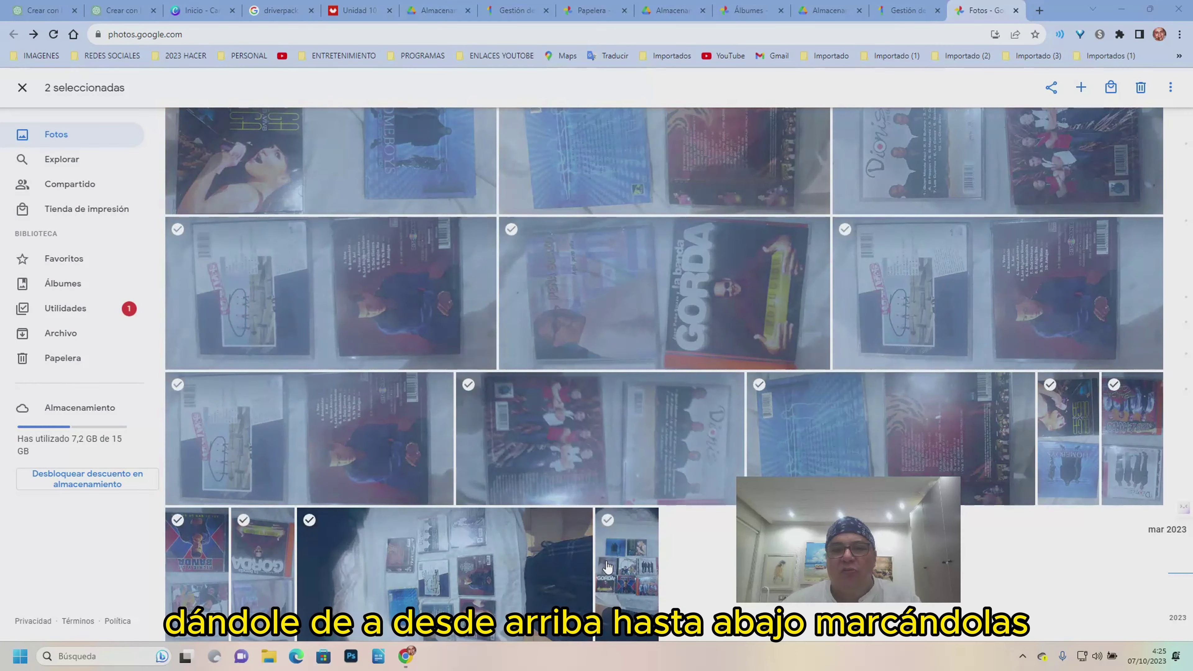
shift+click(629, 570)
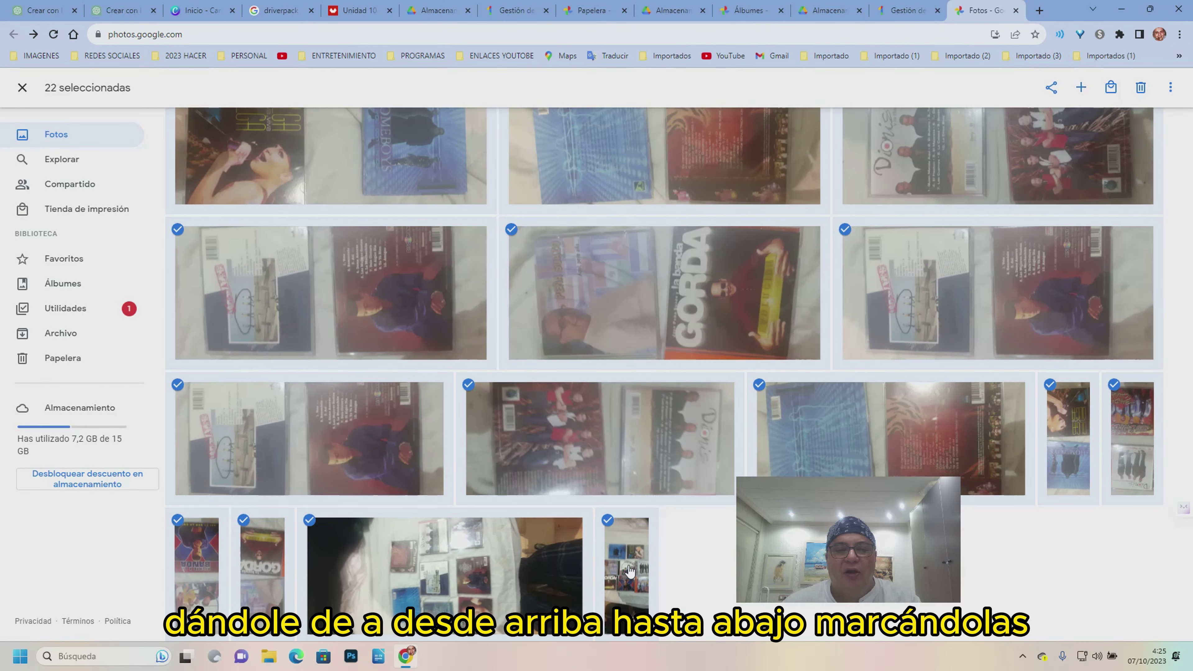
click(1140, 88)
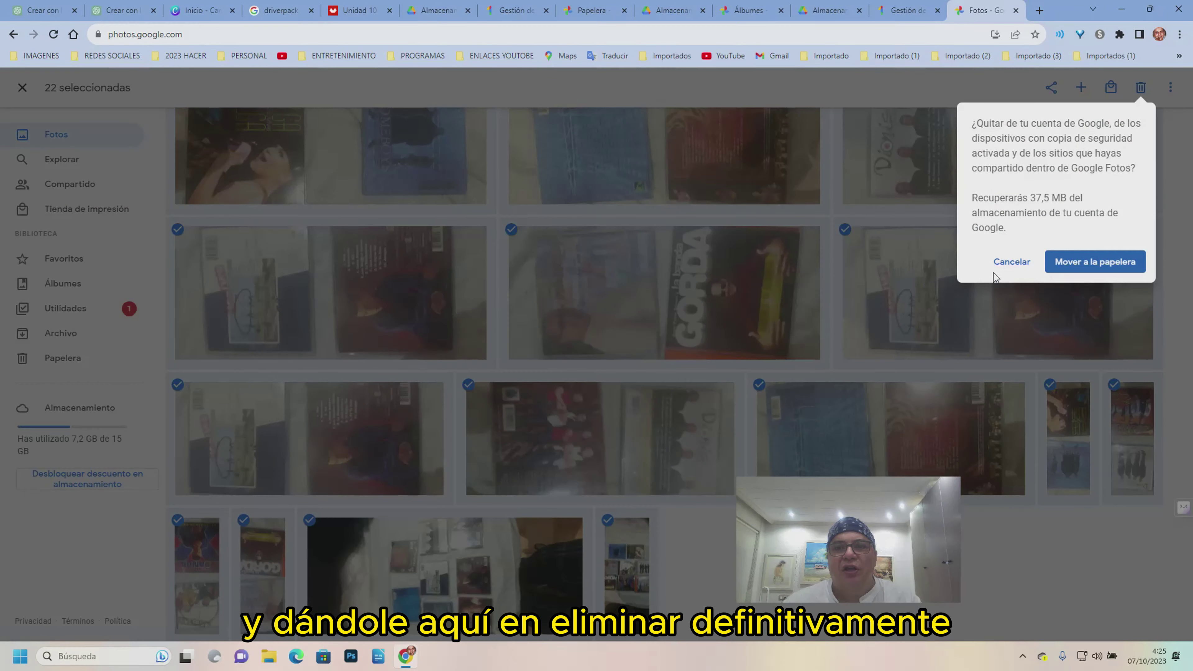
click(1095, 261)
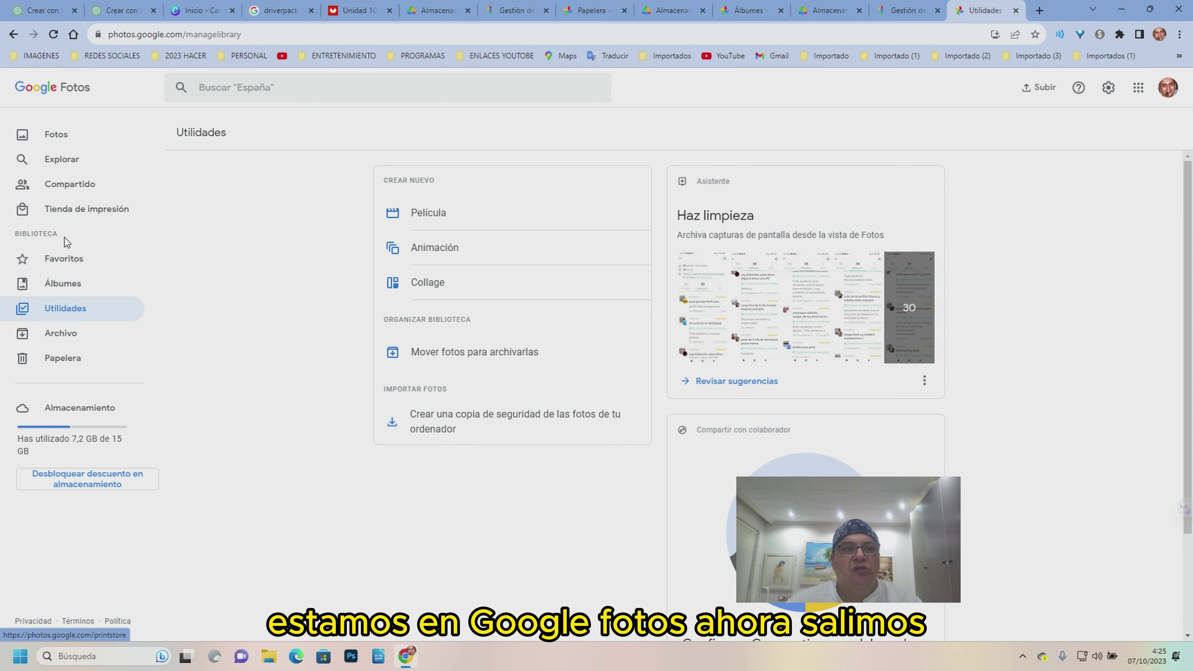
click(14, 35)
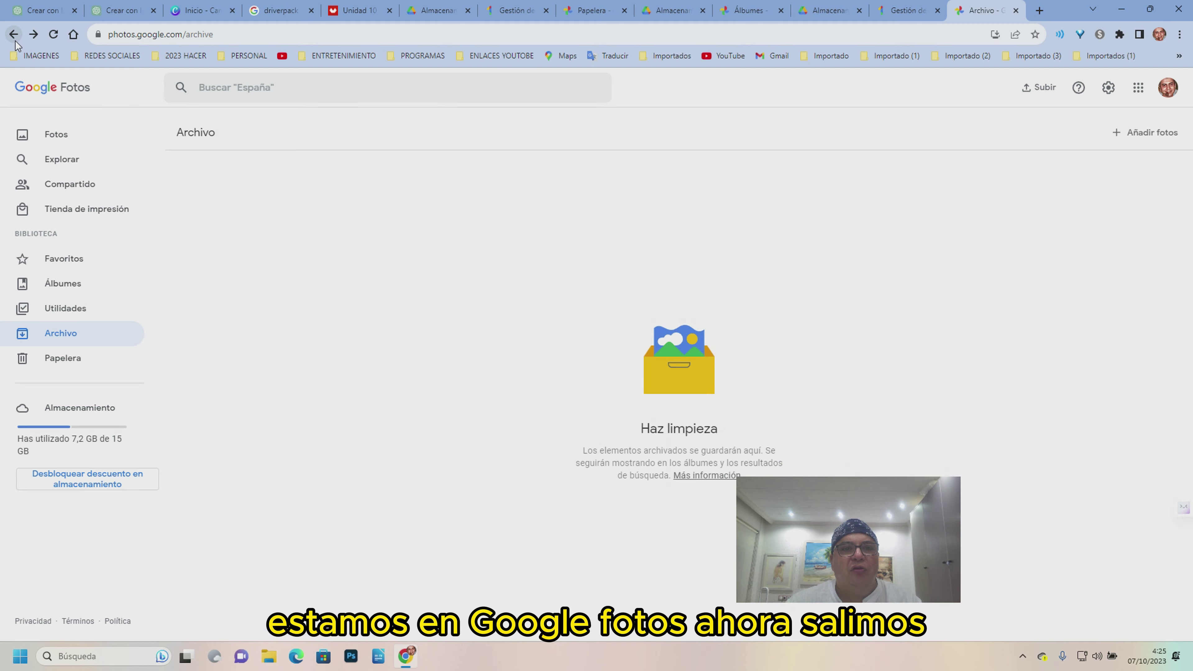
click(13, 35)
click(13, 35)
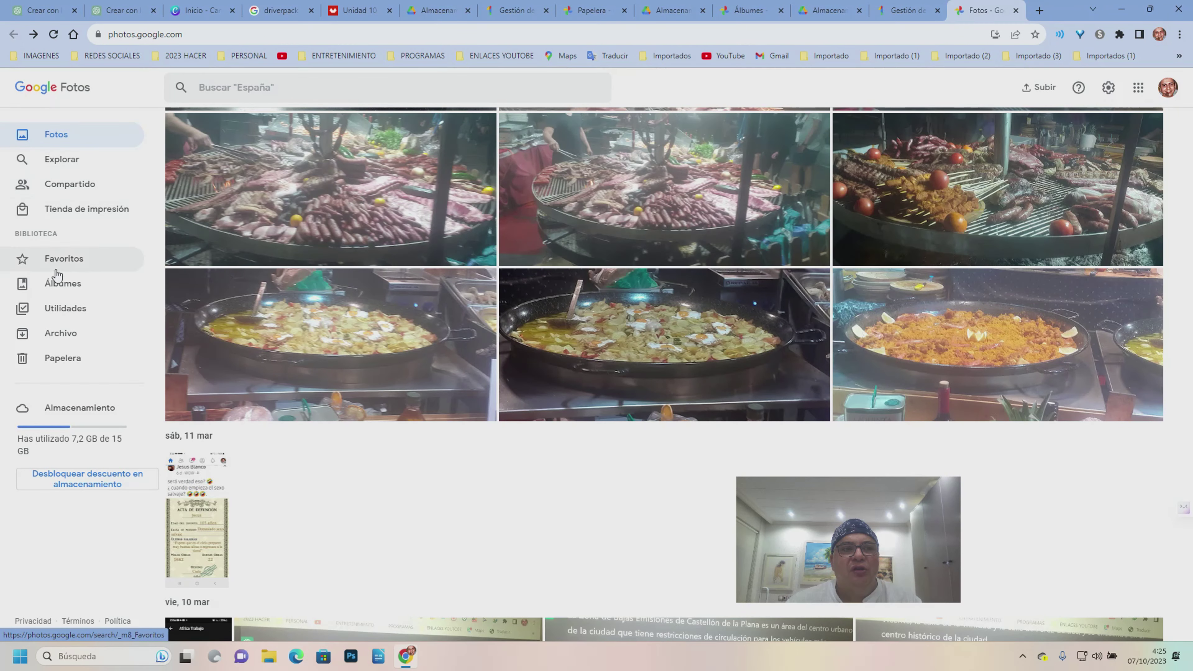
- Open Google Drive in a new tab and show its Almacenamiento page with 6,5 GB of 15 GB used
click(1138, 88)
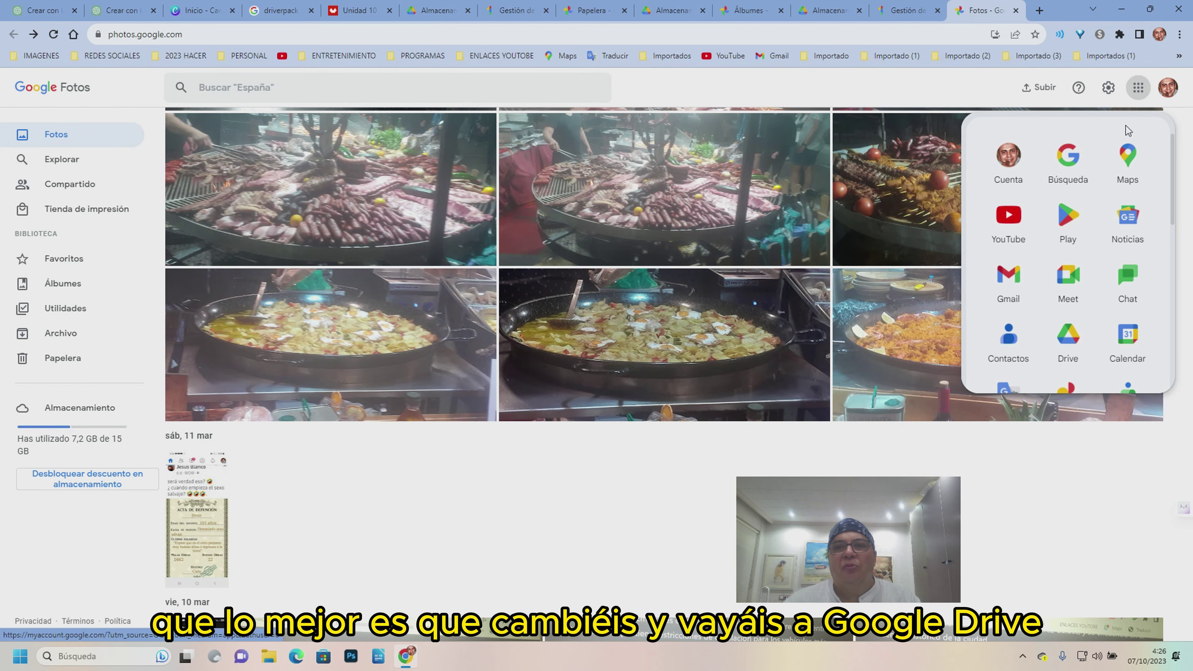
scroll(1062, 312, down, 1)
click(1070, 287)
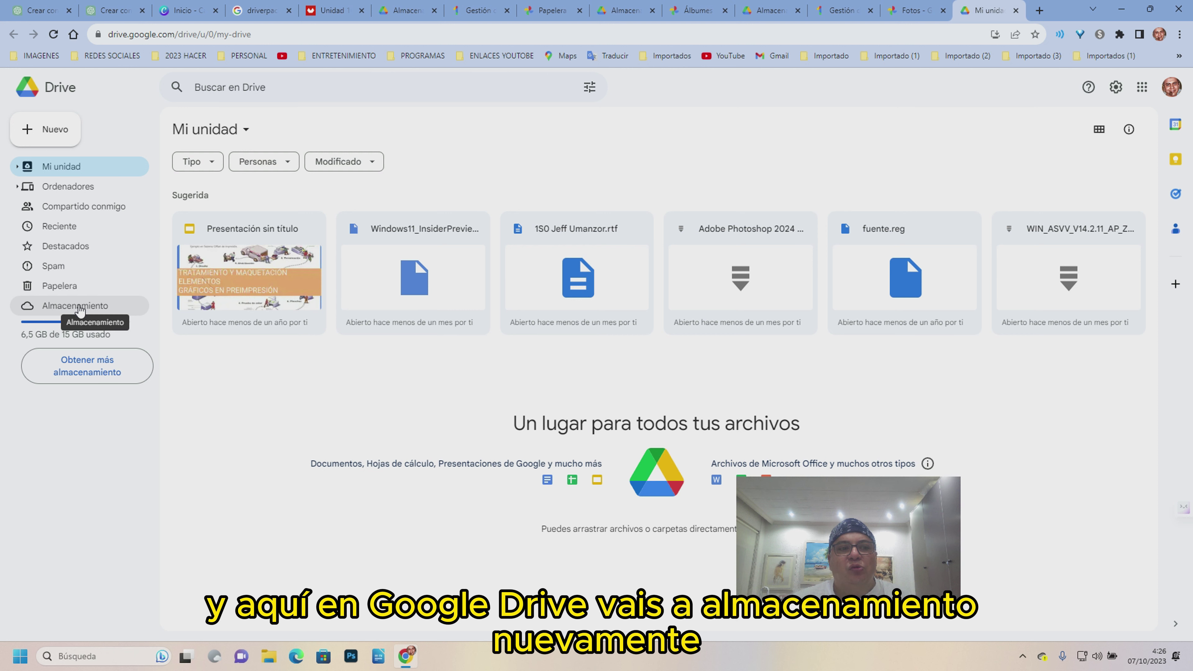
click(79, 306)
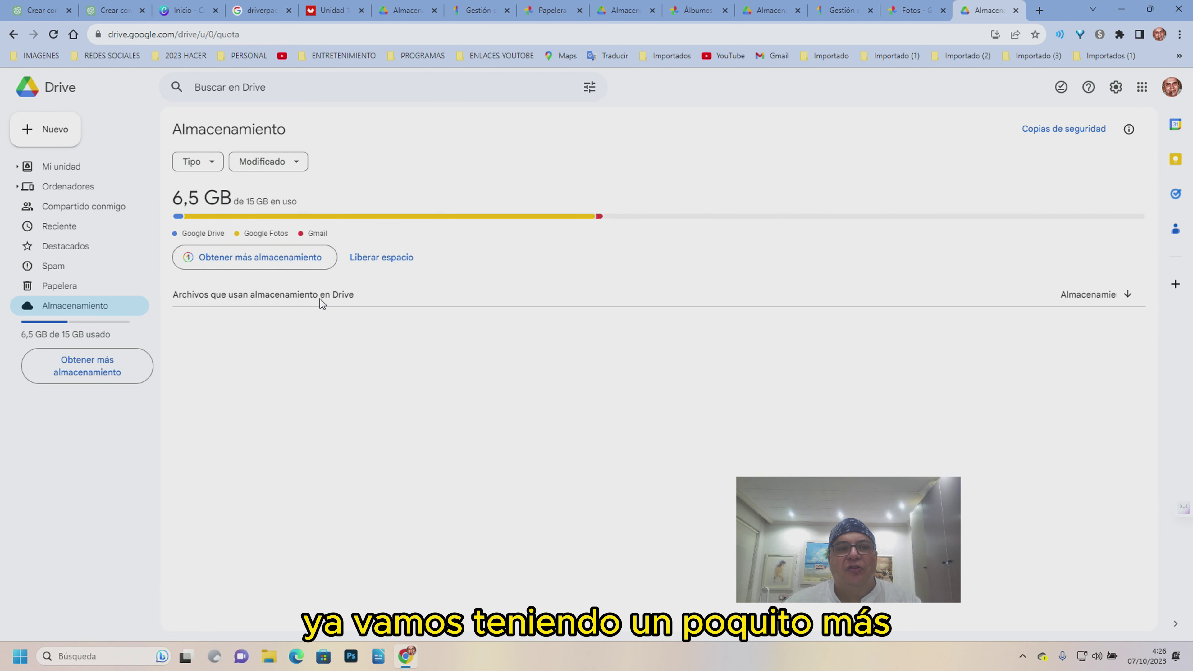
- Open Google One's Gestor de almacenamiento via Liberar espacio and review the 48% (7,21 GB of 15 GB) usage
click(386, 262)
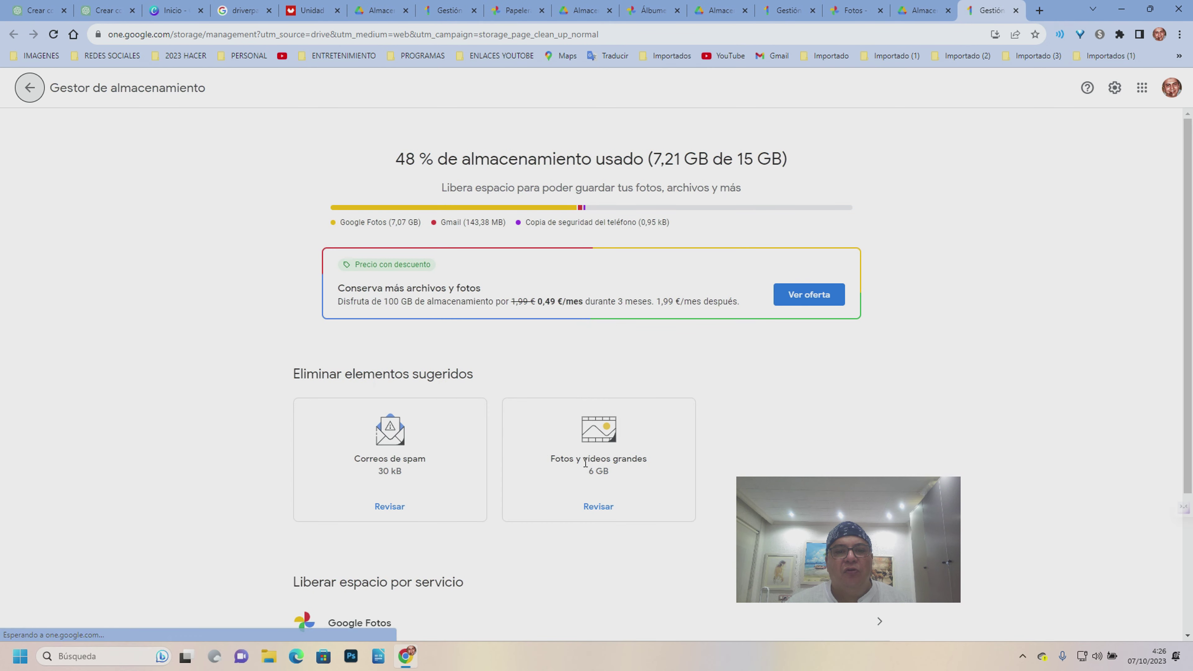
scroll(585, 455, down, 3)
scroll(586, 456, down, 1)
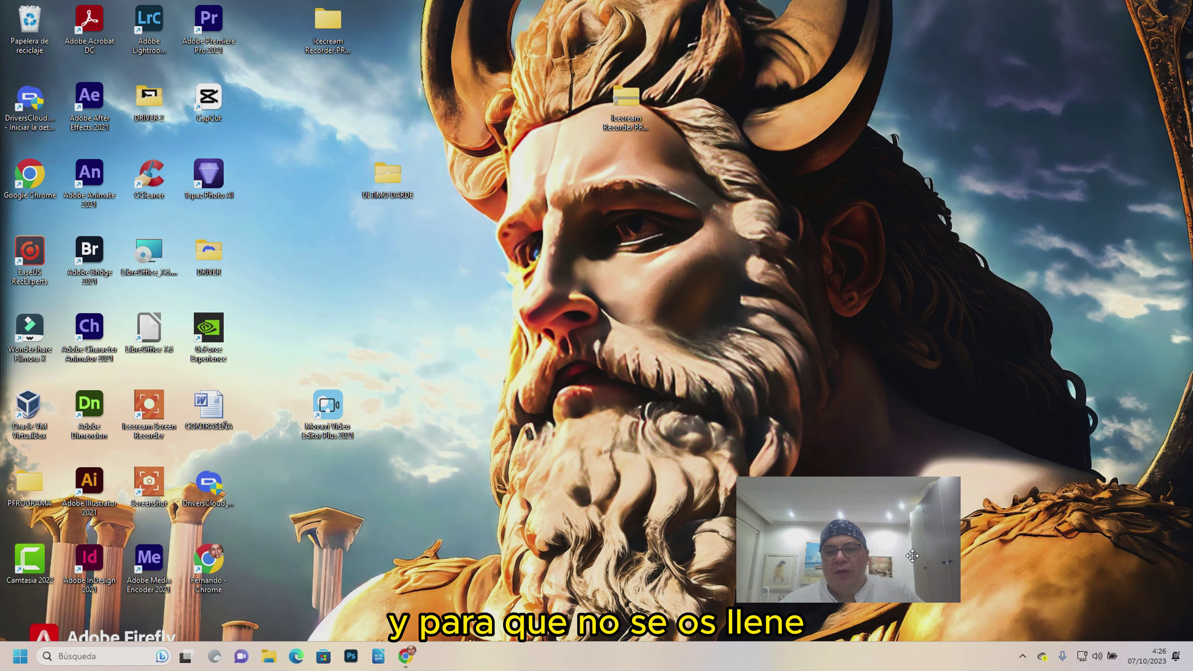
drag(913, 556, 970, 386)
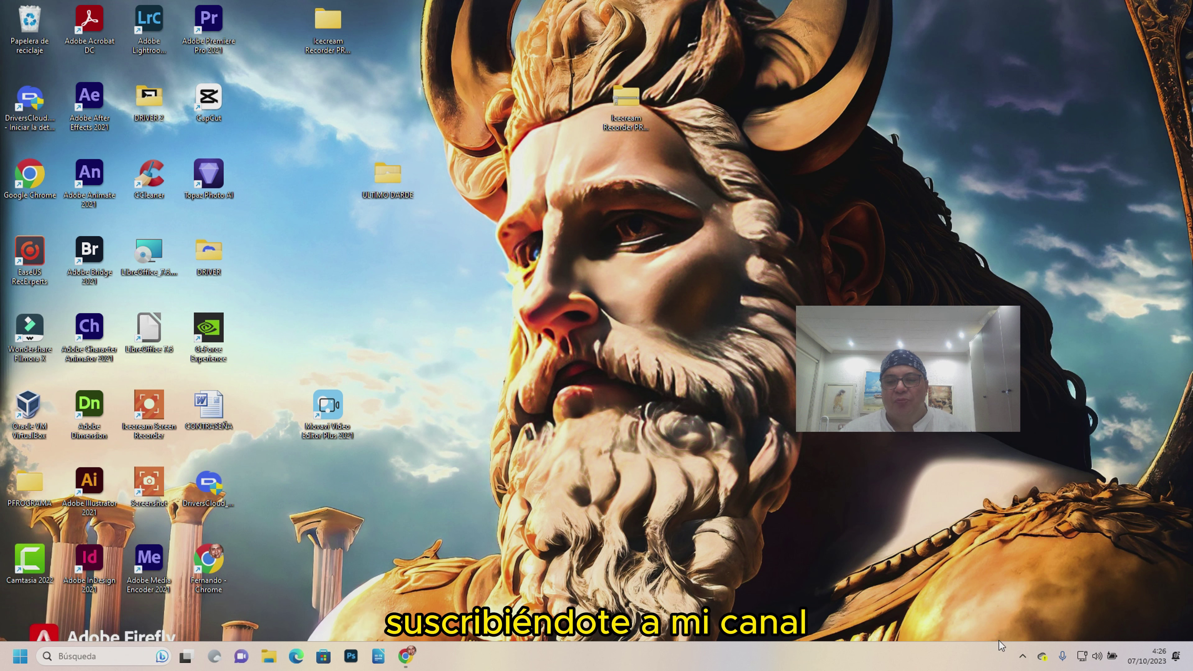
- Bring up the screen recorder's stop options from the hidden system tray icons
click(1024, 657)
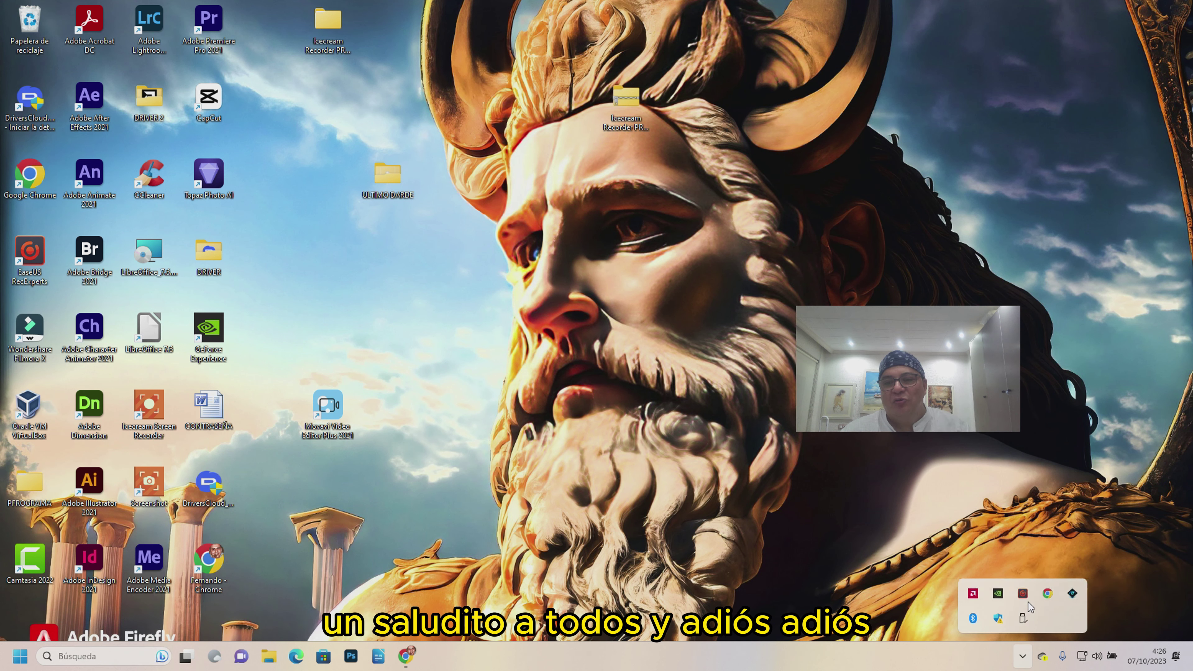
right_click(1026, 598)
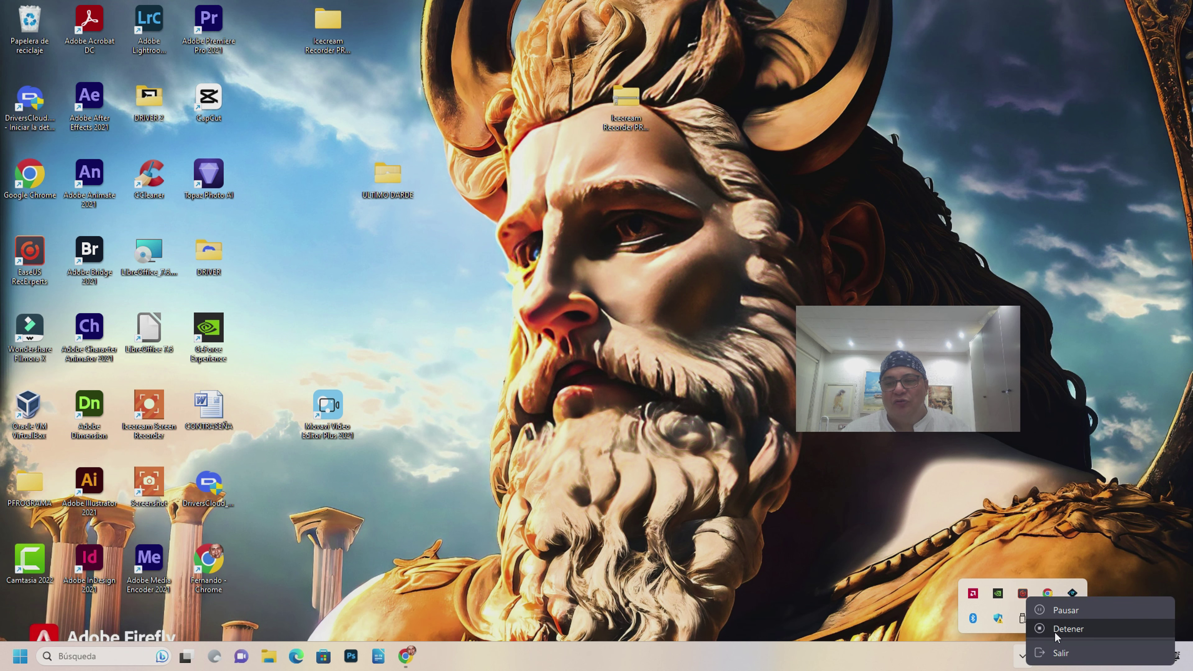